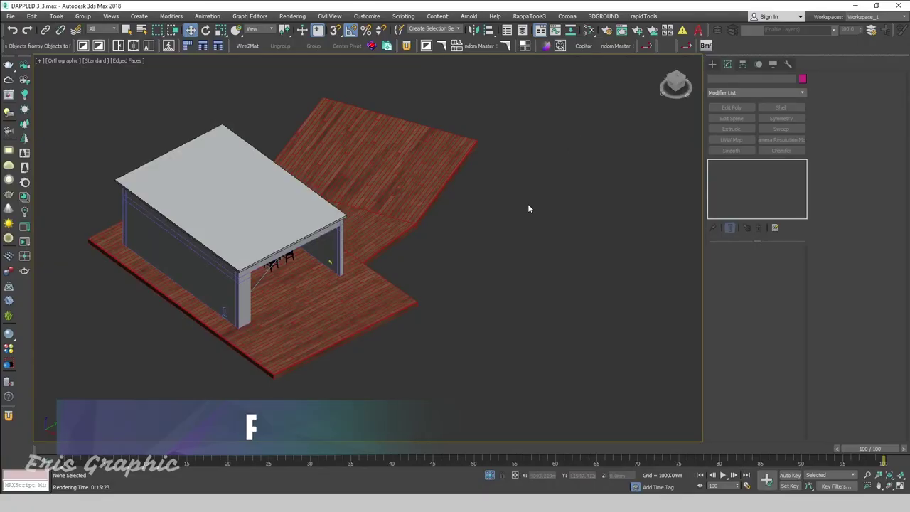
- Launch the Dappled Light Generator, expand its Sun & Sky and plane-preset options, and zoom out
{"action": "scroll", "coordinate": [548, 189], "scroll_direction": "up", "scroll_amount": 2}
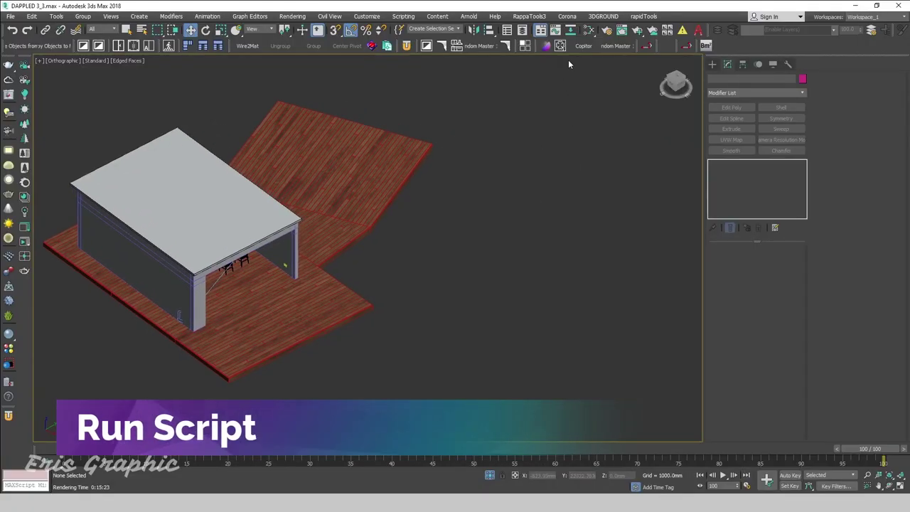
{"action": "left_click", "coordinate": [568, 60]}
{"action": "mouse_move", "coordinate": [434, 214]}
{"action": "left_mouse_down"}
{"action": "mouse_move", "coordinate": [565, 100]}
{"action": "mouse_move", "coordinate": [539, 79]}
{"action": "left_mouse_up"}
{"action": "left_click", "coordinate": [552, 159]}
{"action": "scroll", "coordinate": [403, 187], "scroll_direction": "down", "scroll_amount": 3}
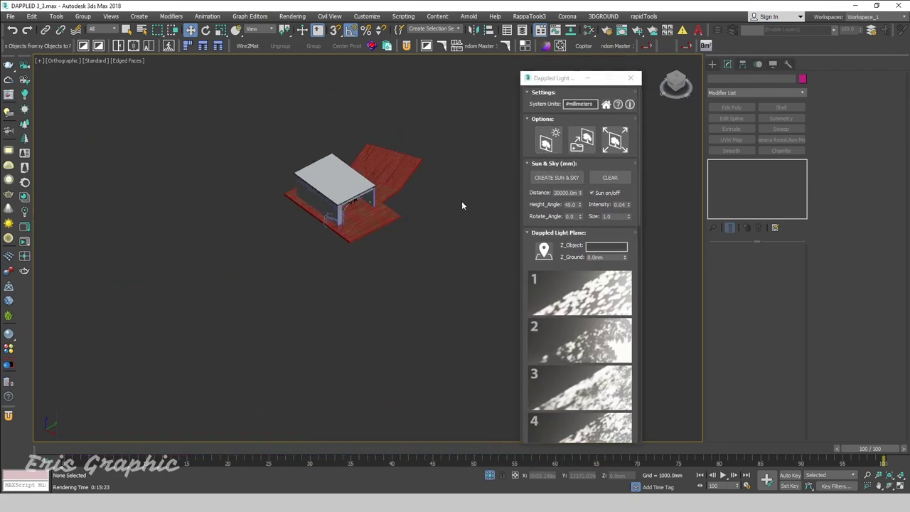
{"action": "middle_click_drag", "start_coordinate": [463, 203], "coordinate": [401, 193]}
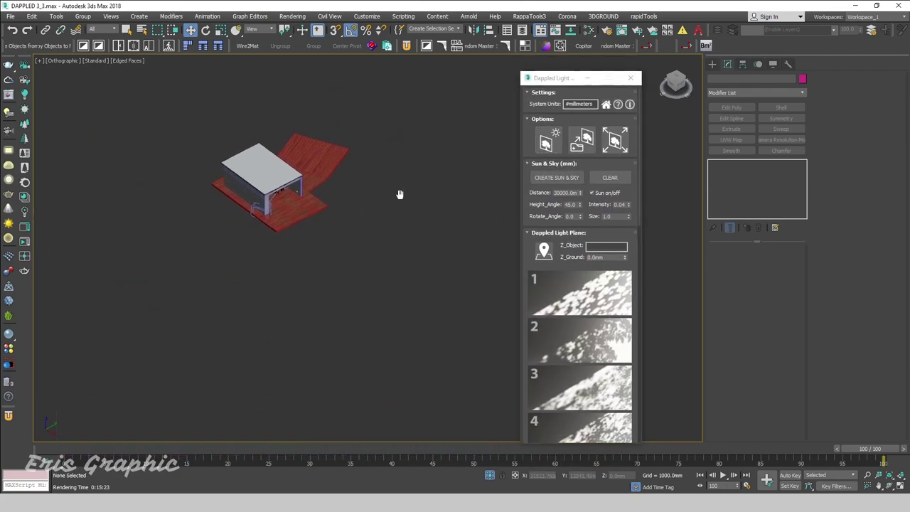
- Create a Sun & Sky system with a 28.9° height angle and 28.3° rotation
{"action": "left_click", "coordinate": [567, 179]}
{"action": "mouse_move", "coordinate": [300, 224]}
{"action": "middle_mouse_down", "text": "alt"}
{"action": "mouse_move", "coordinate": [376, 231]}
{"action": "mouse_move", "coordinate": [301, 246]}
{"action": "mouse_move", "coordinate": [445, 233]}
{"action": "middle_mouse_up", "text": "alt"}
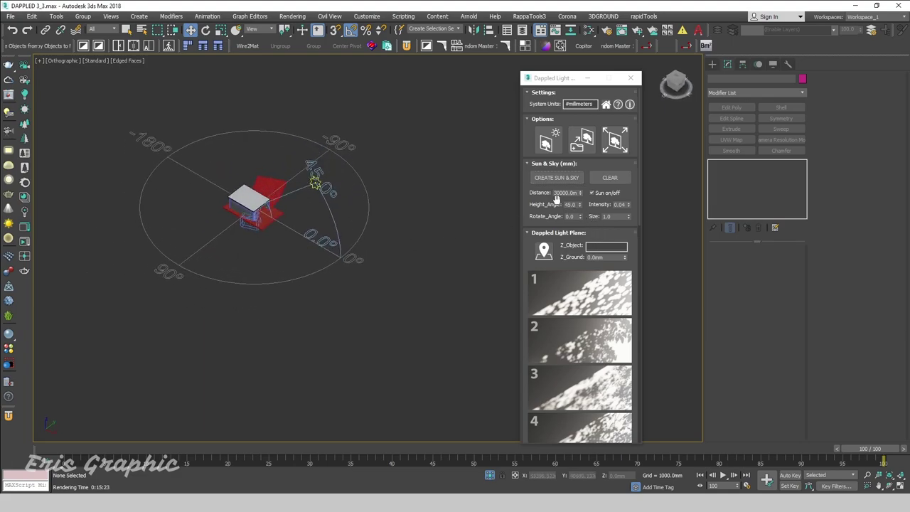
{"action": "mouse_move", "coordinate": [580, 205]}
{"action": "left_mouse_down"}
{"action": "mouse_move", "coordinate": [587, 292]}
{"action": "mouse_move", "coordinate": [586, 283]}
{"action": "left_mouse_up"}
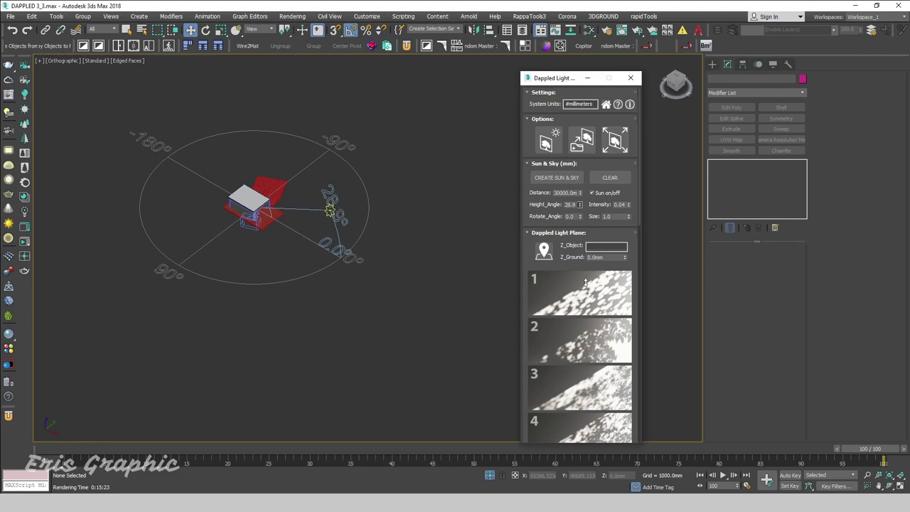
{"action": "mouse_move", "coordinate": [580, 218]}
{"action": "left_mouse_down"}
{"action": "mouse_move", "coordinate": [593, 55]}
{"action": "mouse_move", "coordinate": [586, 81]}
{"action": "left_mouse_up"}
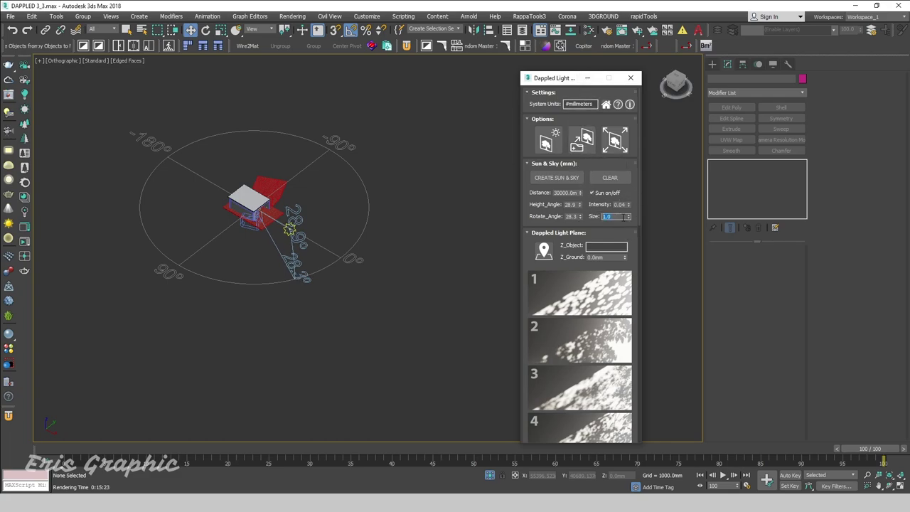
- Adjust the sun disc size and set the sun distance to 20000 mm
{"action": "left_click_drag", "start_coordinate": [638, 32], "coordinate": [640, 21]}
{"action": "left_click", "coordinate": [573, 204]}
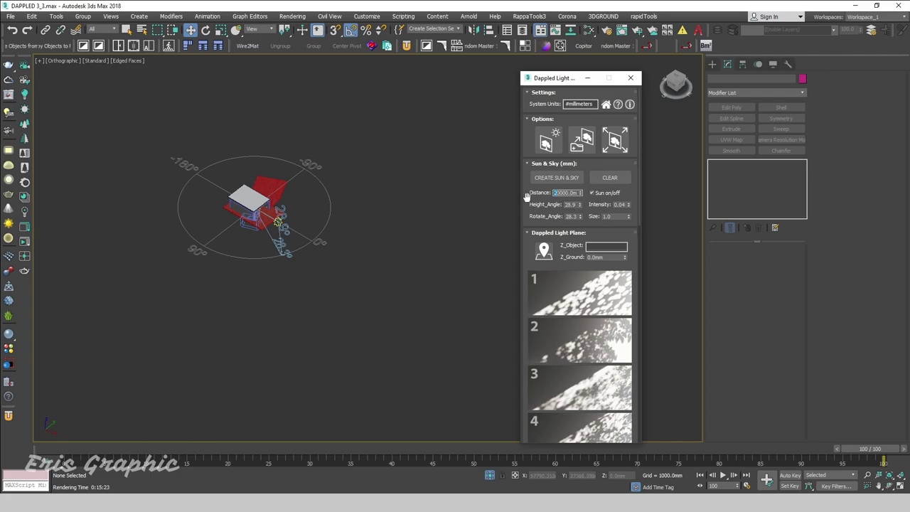
{"action": "left_click", "coordinate": [573, 204]}
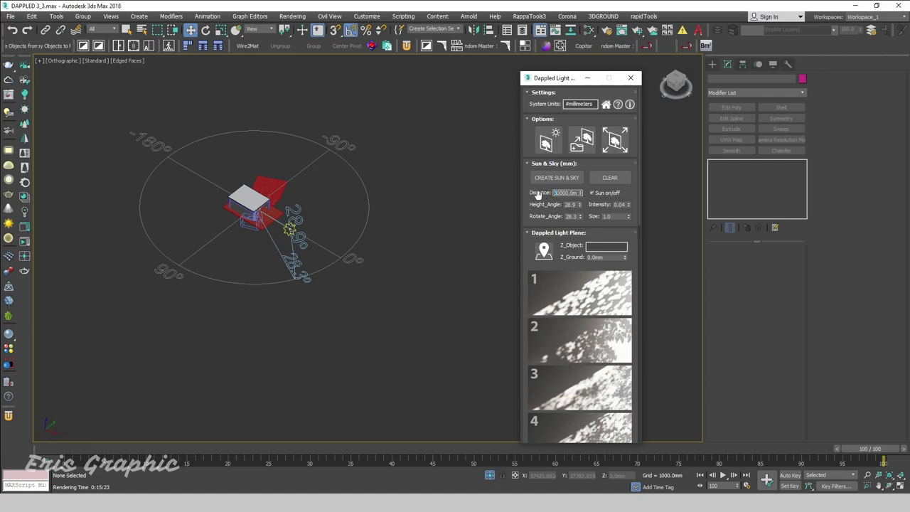
{"action": "middle_click_drag", "start_coordinate": [389, 221], "coordinate": [391, 220], "text": "alt"}
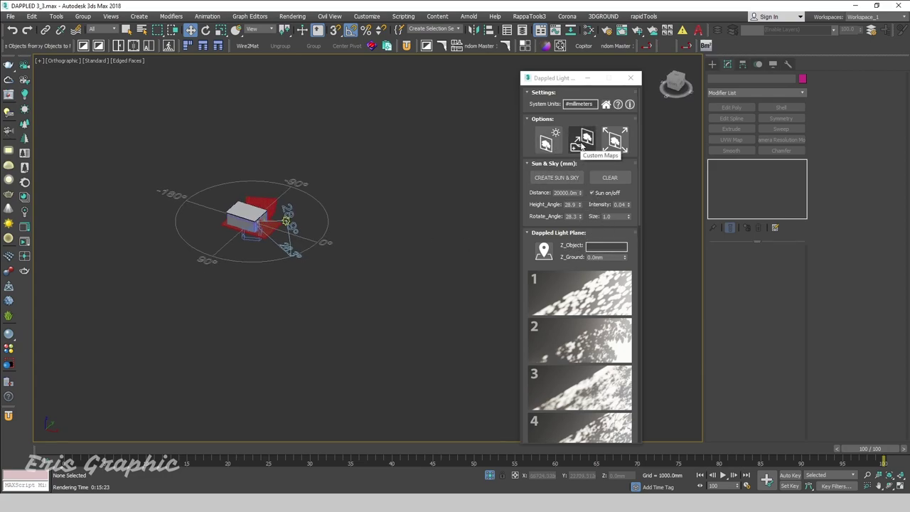
- Open the plane Transform Options, keep the built-in dappled maps, and rearrange the panels
{"action": "left_click", "coordinate": [615, 140]}
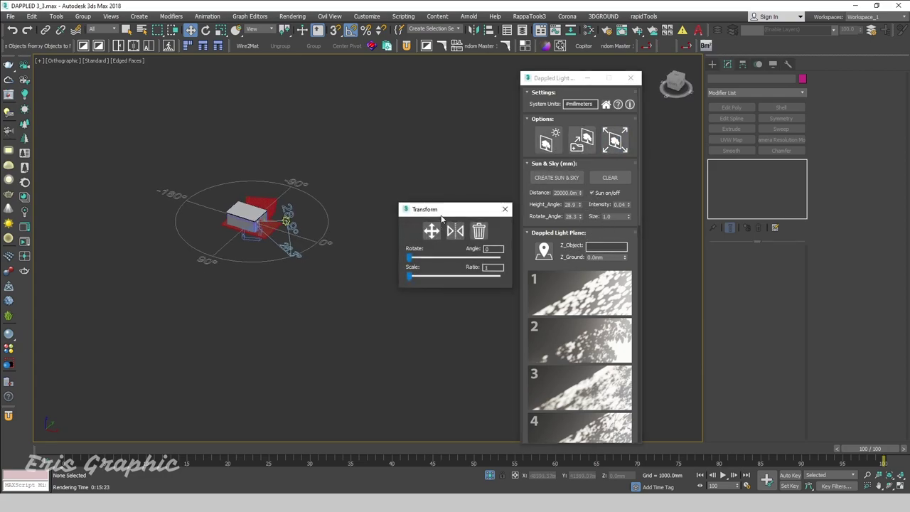
{"action": "left_click_drag", "start_coordinate": [441, 211], "coordinate": [706, 87]}
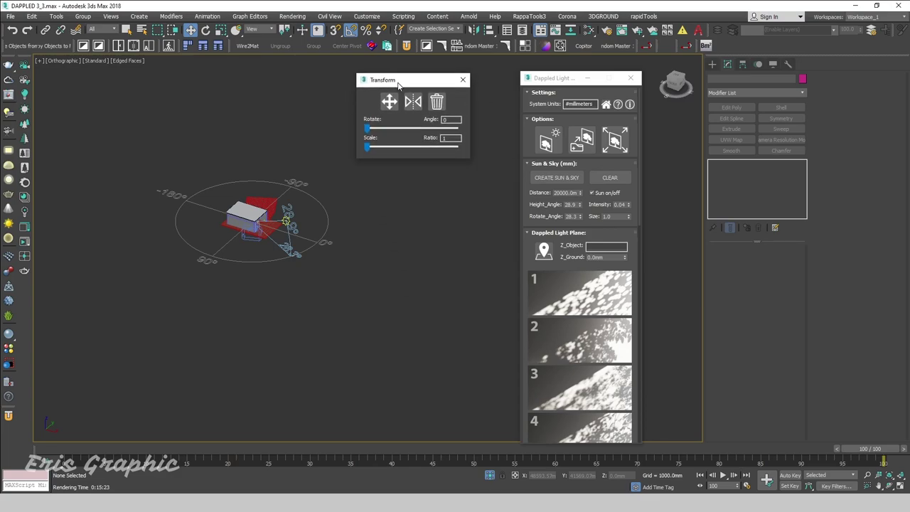
{"action": "left_click", "coordinate": [592, 142]}
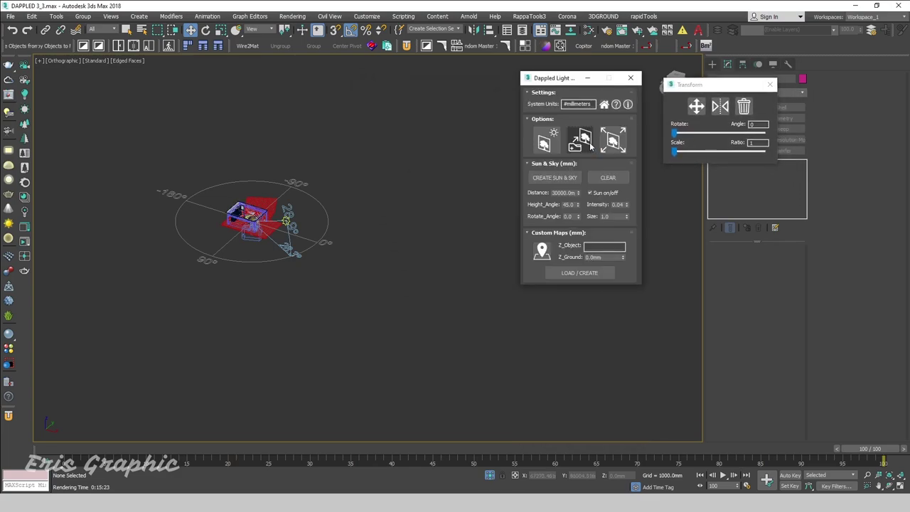
{"action": "left_click", "coordinate": [545, 140]}
{"action": "left_click_drag", "start_coordinate": [564, 82], "coordinate": [542, 49]}
- Place two trial planes using dappled map 1 in the scene
{"action": "left_click", "coordinate": [571, 269]}
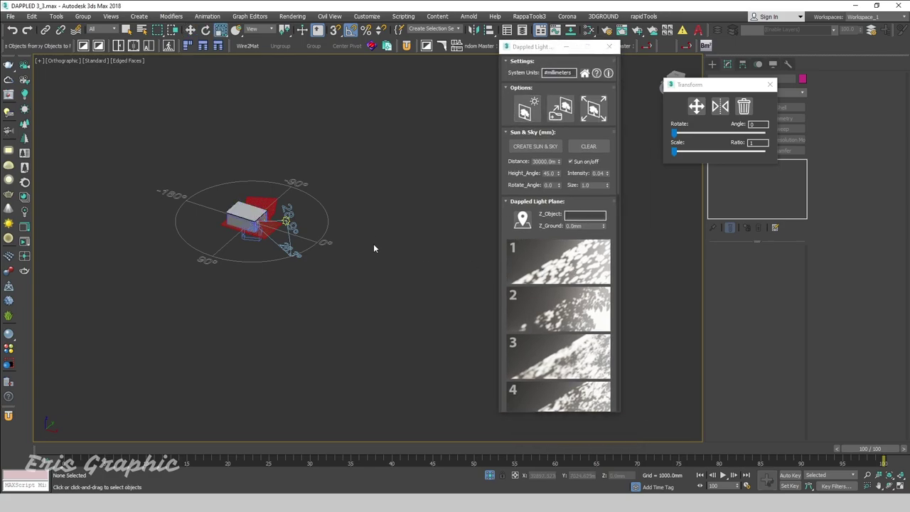
{"action": "left_click", "coordinate": [374, 246]}
{"action": "left_click", "coordinate": [374, 243]}
{"action": "middle_click_drag", "start_coordinate": [374, 242], "coordinate": [345, 244], "text": "alt"}
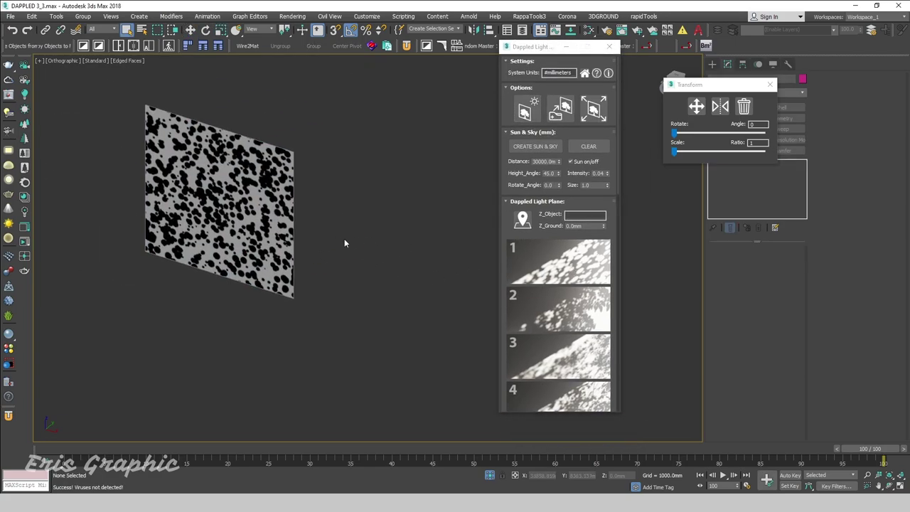
{"action": "scroll", "coordinate": [360, 248], "scroll_direction": "down", "scroll_amount": 3}
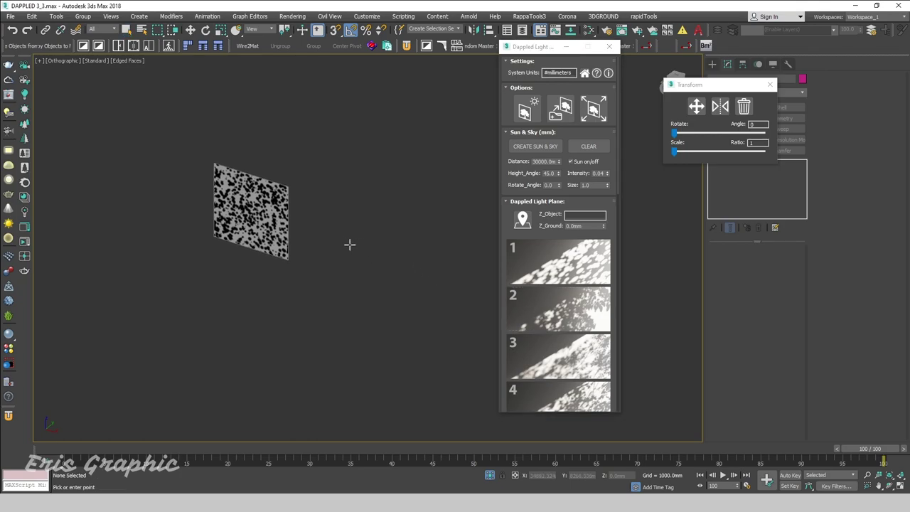
{"action": "left_click", "coordinate": [349, 245]}
{"action": "scroll", "coordinate": [341, 249], "scroll_direction": "down", "scroll_amount": 2}
{"action": "mouse_move", "coordinate": [341, 250]}
{"action": "middle_mouse_down", "text": "alt"}
{"action": "mouse_move", "coordinate": [381, 257]}
{"action": "mouse_move", "coordinate": [346, 269]}
{"action": "middle_mouse_up", "text": "alt"}
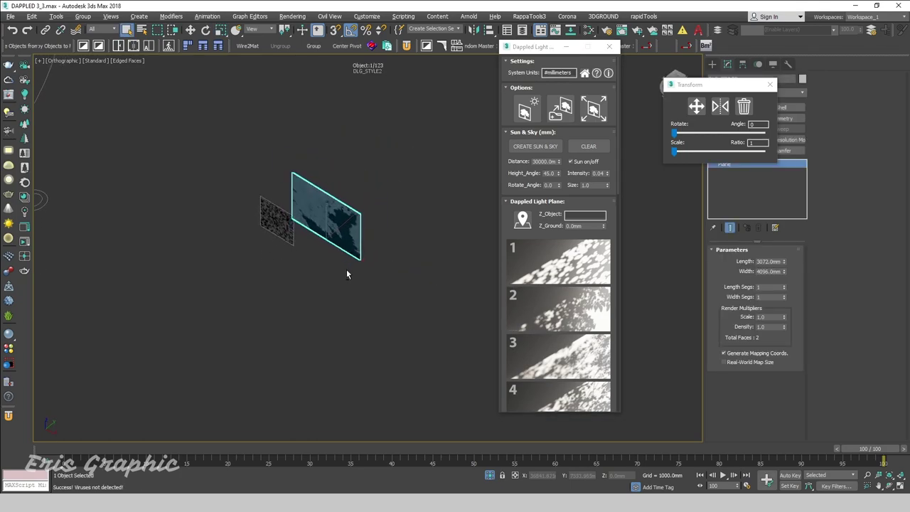
- Add a tree-shadow plane, then select all three trial planes and delete them
{"action": "left_click", "coordinate": [555, 373]}
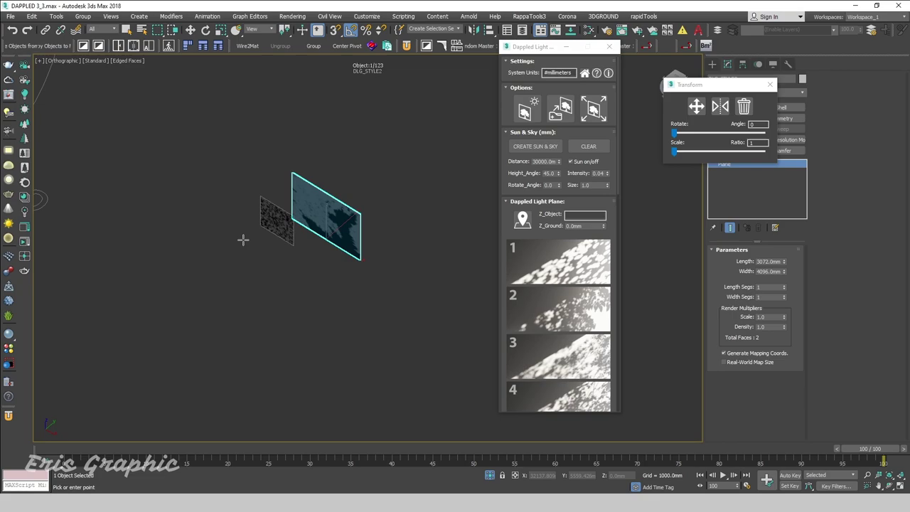
{"action": "left_click", "coordinate": [203, 196]}
{"action": "left_click", "coordinate": [258, 177]}
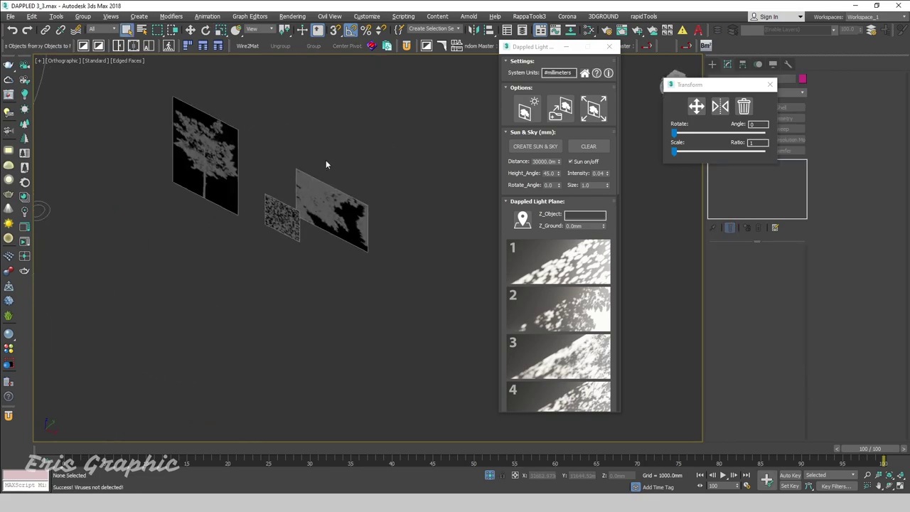
{"action": "left_click_drag", "start_coordinate": [326, 161], "coordinate": [160, 281]}
{"action": "key", "text": "Delete"}
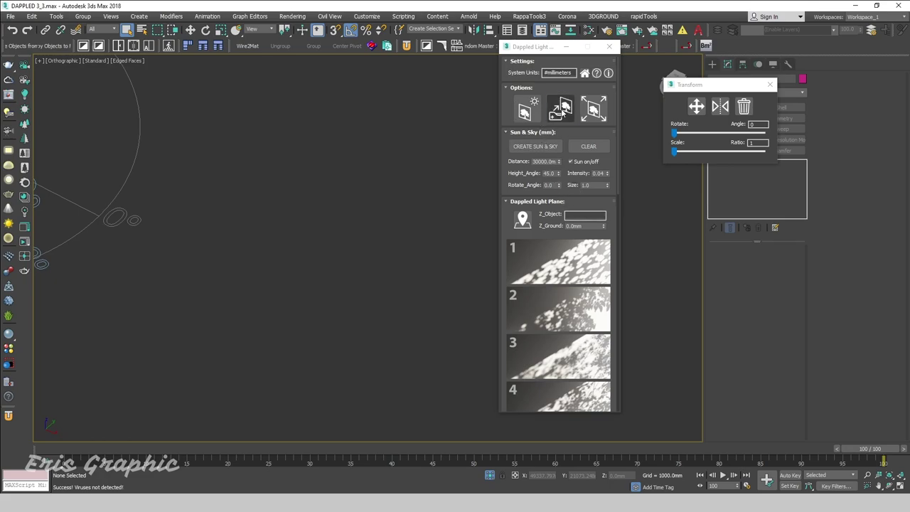
- Switch to Custom Maps, load the s (1) b leaf mask, place its plane, then delete it
{"action": "left_click", "coordinate": [559, 109]}
{"action": "left_click", "coordinate": [558, 241]}
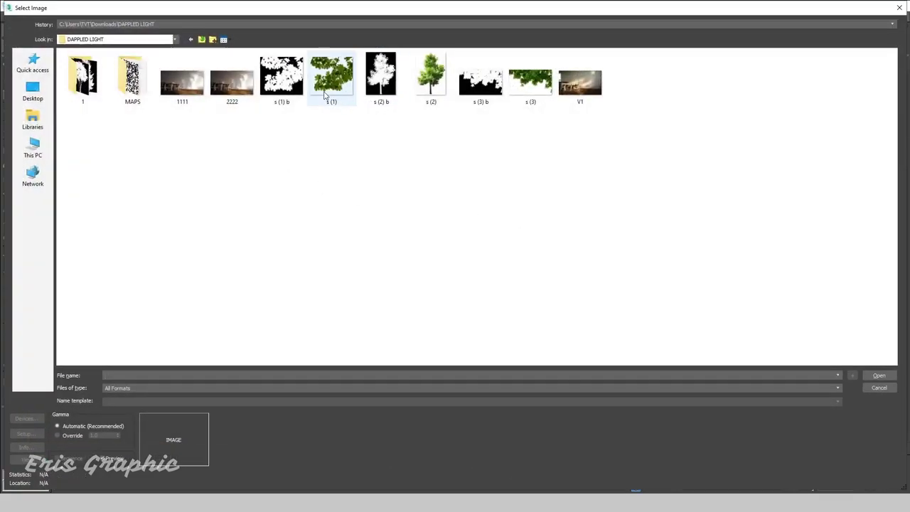
{"action": "double_click", "coordinate": [283, 73]}
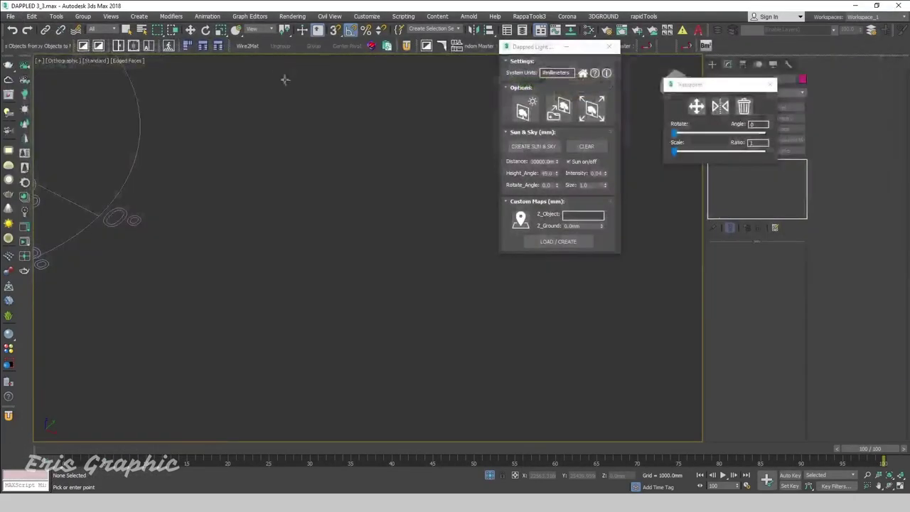
{"action": "left_click", "coordinate": [326, 217]}
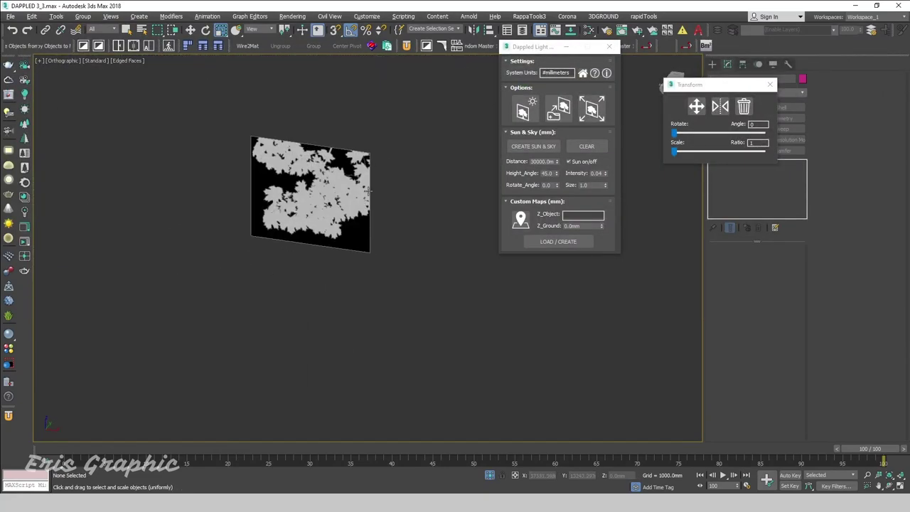
{"action": "left_click_drag", "start_coordinate": [198, 289], "coordinate": [200, 278]}
{"action": "key", "text": "Delete"}
- Frame the scene looking down on the house and switch back to the built-in dappled maps
{"action": "key", "text": "z"}
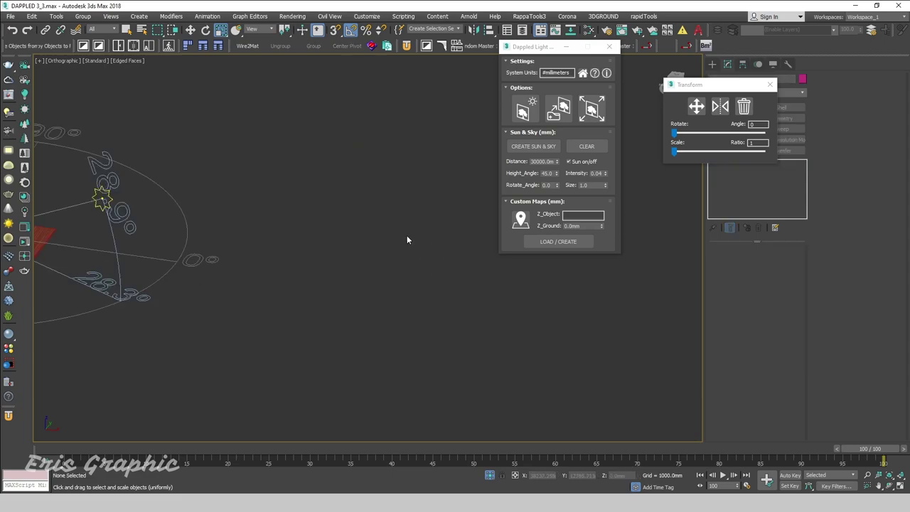
{"action": "scroll", "coordinate": [390, 251], "scroll_direction": "up", "scroll_amount": 1}
{"action": "scroll", "coordinate": [390, 251], "scroll_direction": "up", "scroll_amount": 4}
{"action": "scroll", "coordinate": [335, 225], "scroll_direction": "down", "scroll_amount": 2}
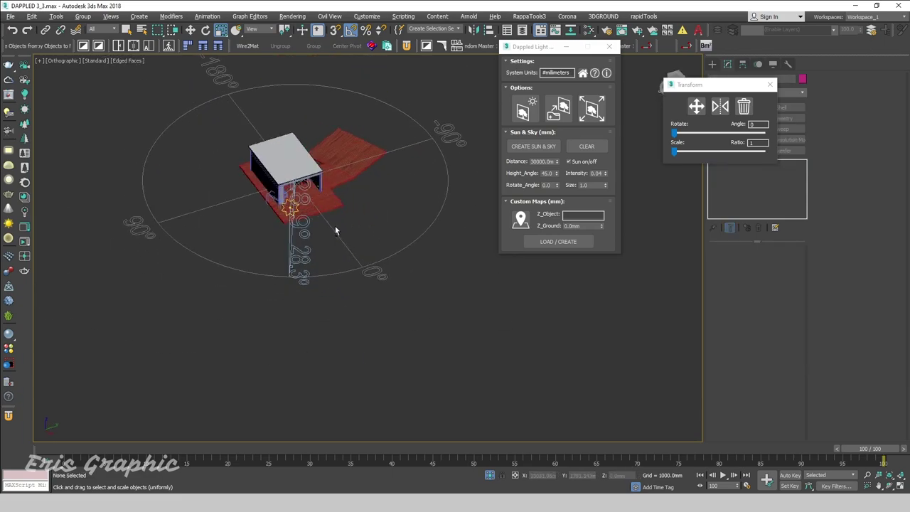
{"action": "middle_click_drag", "start_coordinate": [362, 226], "coordinate": [404, 214], "text": "alt"}
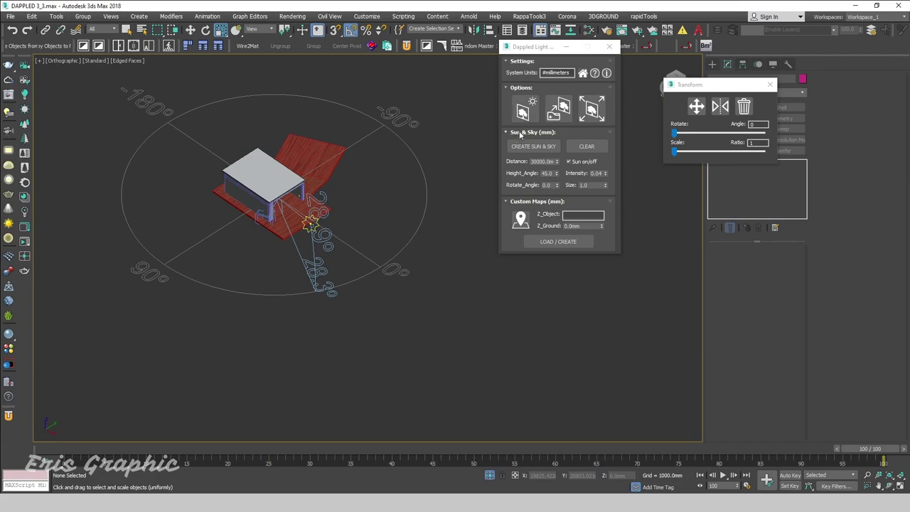
{"action": "left_click", "coordinate": [558, 241]}
{"action": "scroll", "coordinate": [593, 306], "scroll_direction": "down", "scroll_amount": 2}
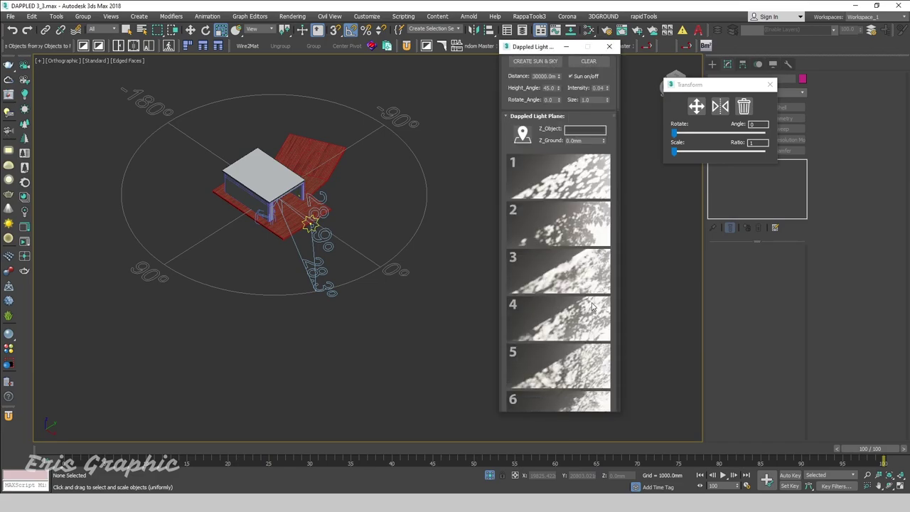
{"action": "scroll", "coordinate": [593, 305], "scroll_direction": "down", "scroll_amount": 2}
{"action": "scroll", "coordinate": [596, 295], "scroll_direction": "down", "scroll_amount": 3}
{"action": "scroll", "coordinate": [599, 281], "scroll_direction": "down", "scroll_amount": 2}
{"action": "scroll", "coordinate": [603, 262], "scroll_direction": "down", "scroll_amount": 2}
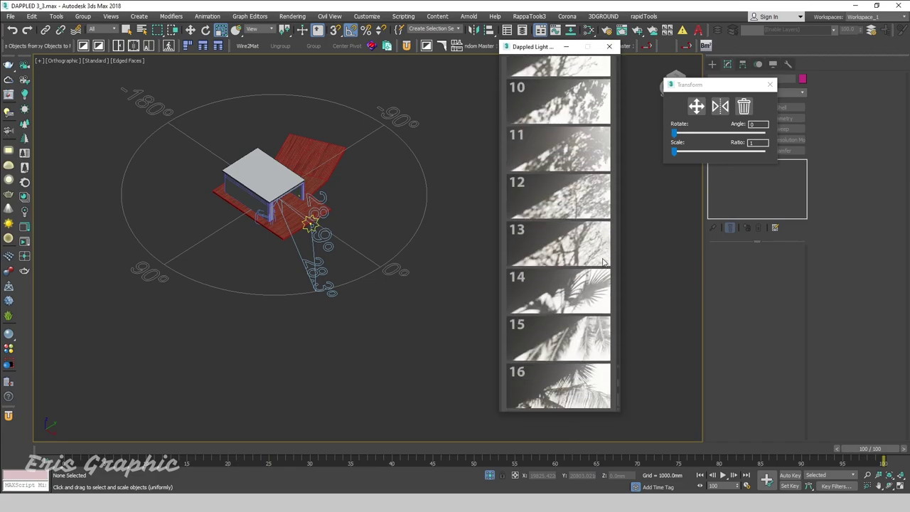
{"action": "mouse_move", "coordinate": [443, 259]}
{"action": "middle_mouse_down"}
{"action": "mouse_move", "coordinate": [389, 269]}
{"action": "mouse_move", "coordinate": [344, 258]}
{"action": "middle_mouse_up"}
{"action": "scroll", "coordinate": [389, 269], "scroll_direction": "down", "scroll_amount": 5}
{"action": "scroll", "coordinate": [427, 271], "scroll_direction": "up", "scroll_amount": 5}
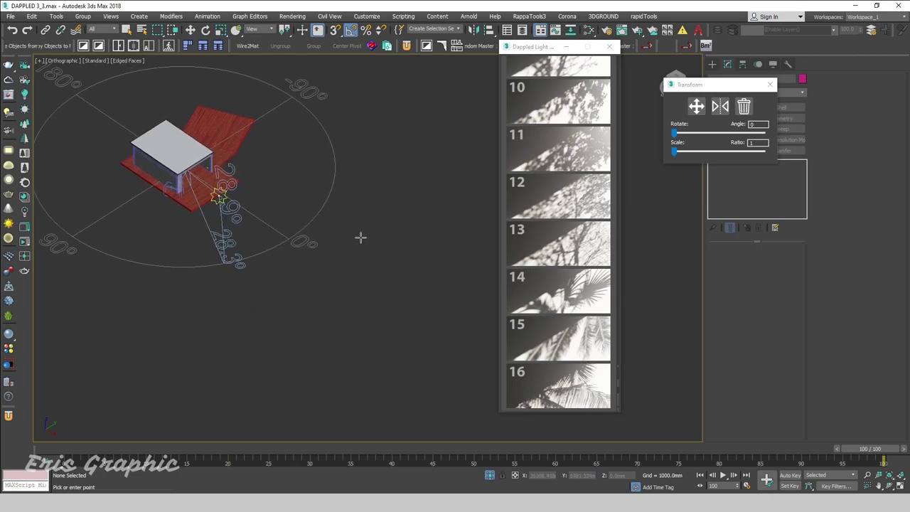
- Place two palm-leaf shadow planes in front of the house
{"action": "left_click", "coordinate": [360, 237]}
{"action": "scroll", "coordinate": [363, 242], "scroll_direction": "up", "scroll_amount": 4}
{"action": "scroll", "coordinate": [379, 269], "scroll_direction": "down", "scroll_amount": 1}
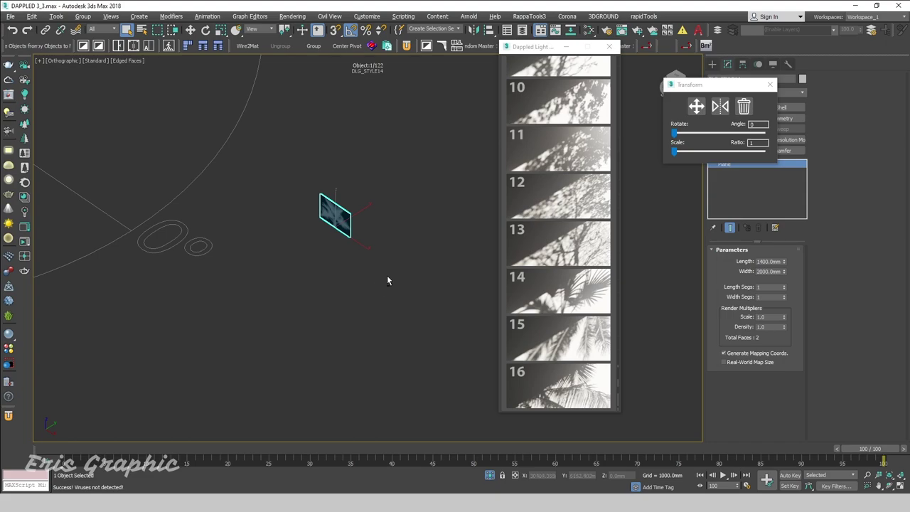
{"action": "middle_click_drag", "start_coordinate": [388, 281], "coordinate": [399, 266], "text": "alt"}
{"action": "left_click", "coordinate": [492, 304]}
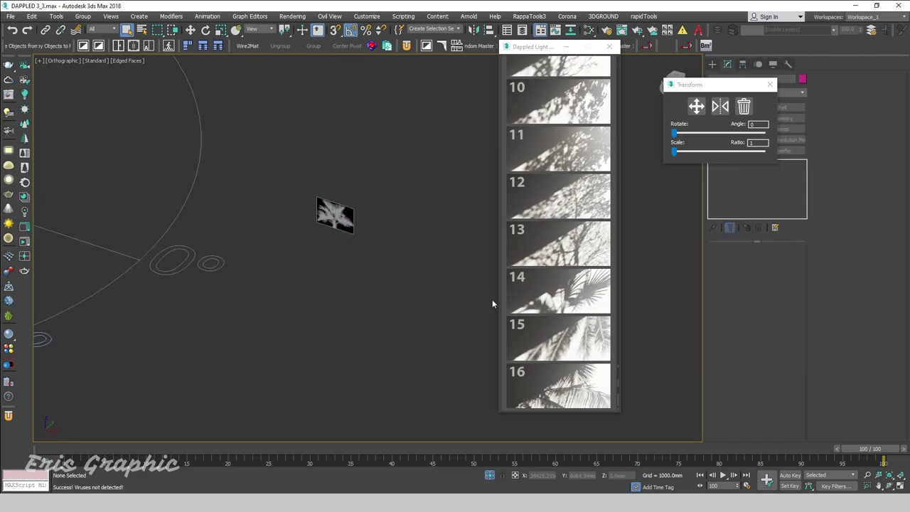
{"action": "left_click", "coordinate": [378, 238]}
{"action": "scroll", "coordinate": [372, 270], "scroll_direction": "up", "scroll_amount": 2}
{"action": "middle_click_drag", "start_coordinate": [372, 269], "coordinate": [347, 270]}
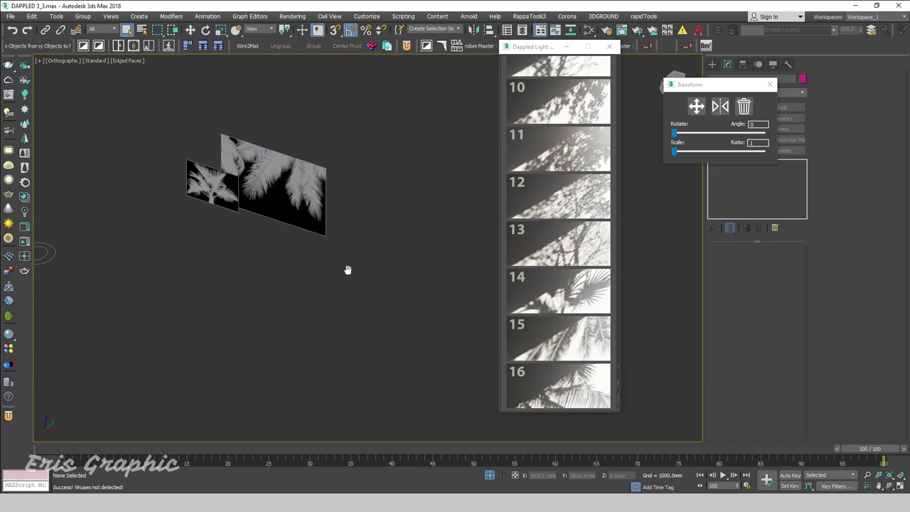
{"action": "scroll", "coordinate": [348, 269], "scroll_direction": "up", "scroll_amount": 2}
- Place a third 2660 × 4000 mm palm plane and move it right of the others
{"action": "left_click", "coordinate": [552, 398]}
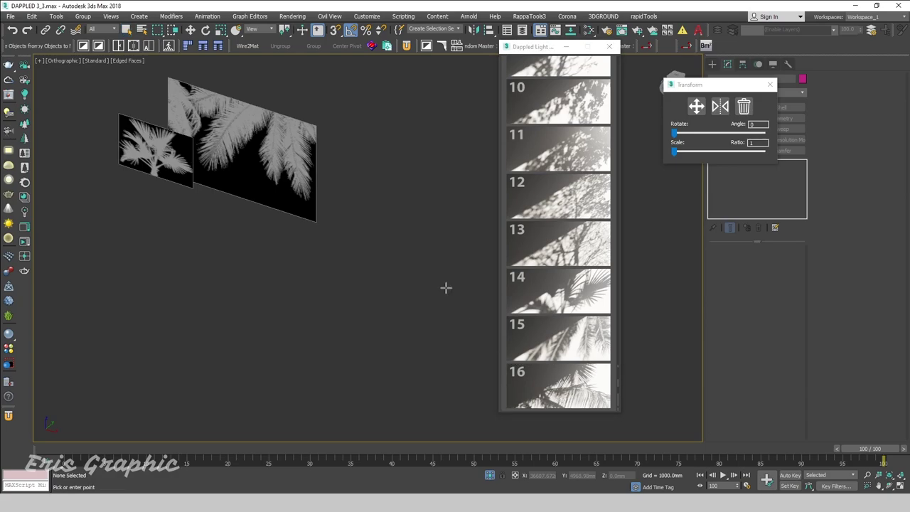
{"action": "left_click", "coordinate": [353, 213]}
{"action": "scroll", "coordinate": [375, 265], "scroll_direction": "down", "scroll_amount": 3}
{"action": "right_click", "coordinate": [248, 171]}
{"action": "scroll", "coordinate": [382, 182], "scroll_direction": "up", "scroll_amount": 4}
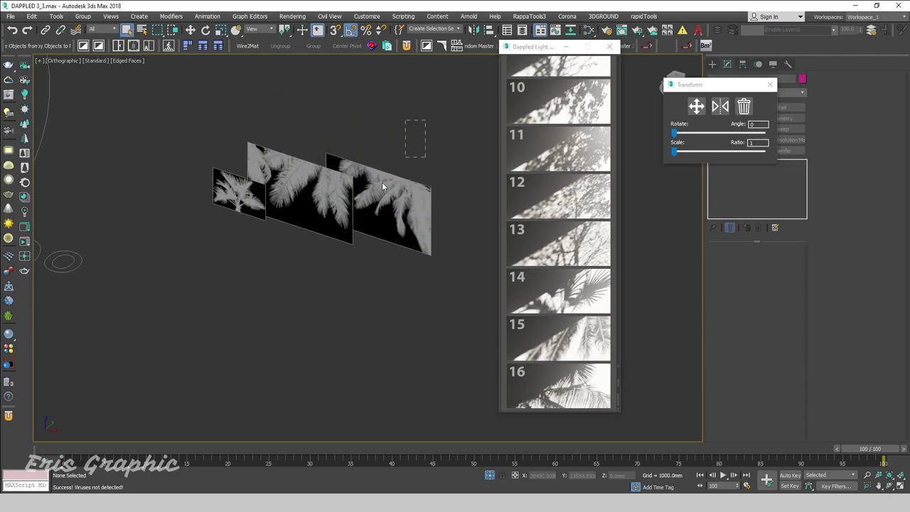
{"action": "left_click_drag", "start_coordinate": [473, 311], "coordinate": [401, 167]}
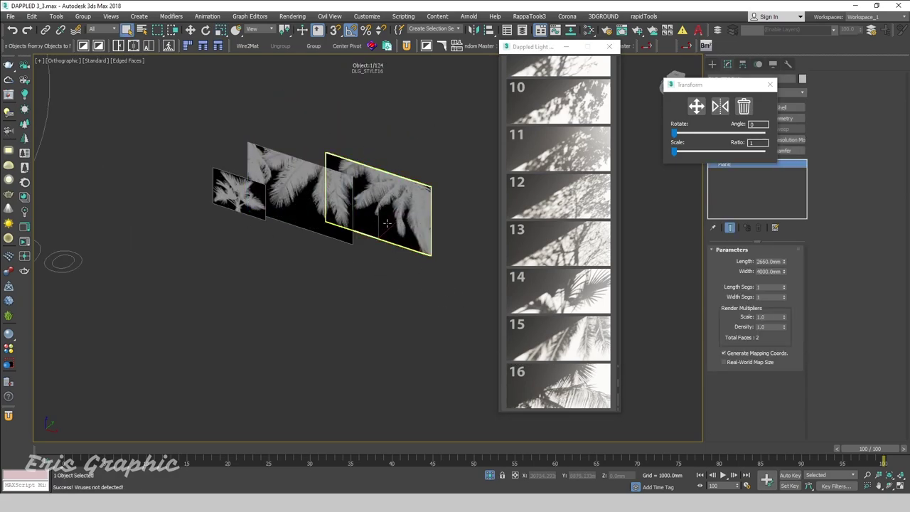
{"action": "left_click", "coordinate": [190, 30]}
{"action": "left_click_drag", "start_coordinate": [397, 245], "coordinate": [434, 258]}
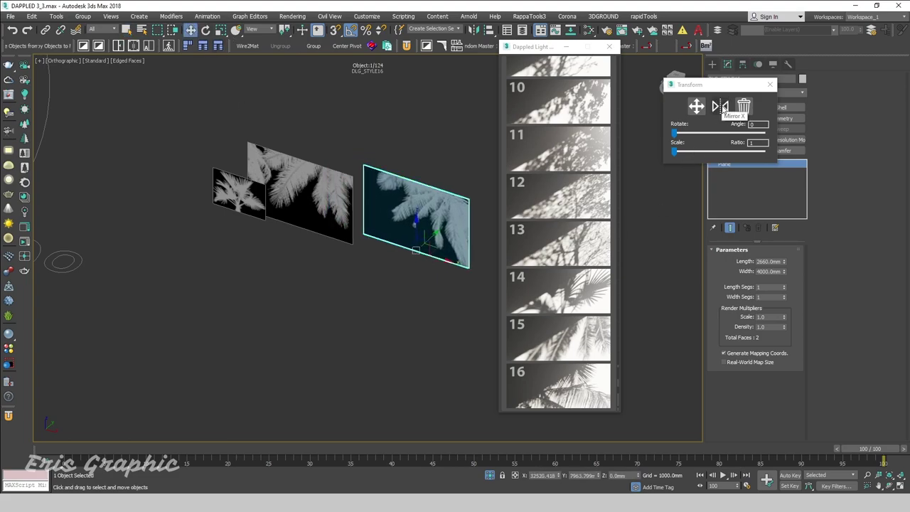
- Try flipping and rotating the palm plane, revert it, and clear the selection
{"action": "left_click", "coordinate": [718, 106]}
{"action": "left_click", "coordinate": [720, 107]}
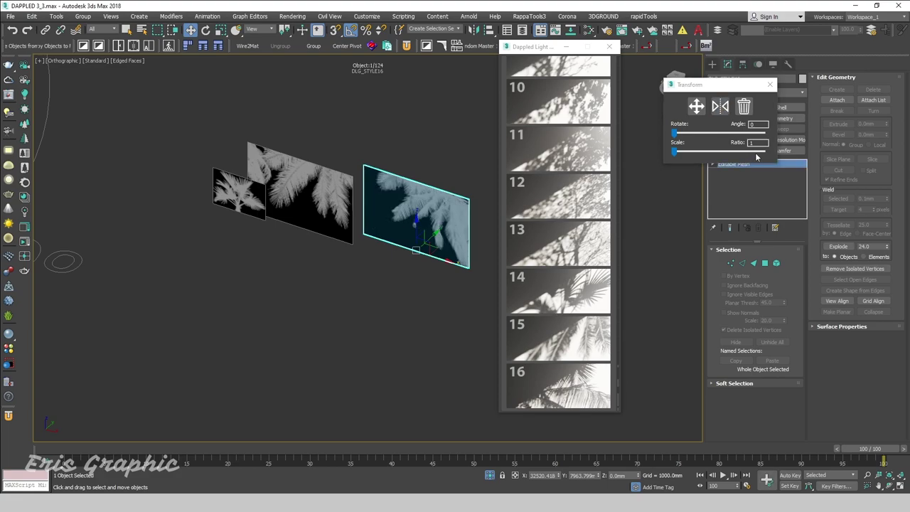
{"action": "mouse_move", "coordinate": [676, 135]}
{"action": "left_mouse_down"}
{"action": "mouse_move", "coordinate": [690, 134]}
{"action": "mouse_move", "coordinate": [676, 134]}
{"action": "left_mouse_up"}
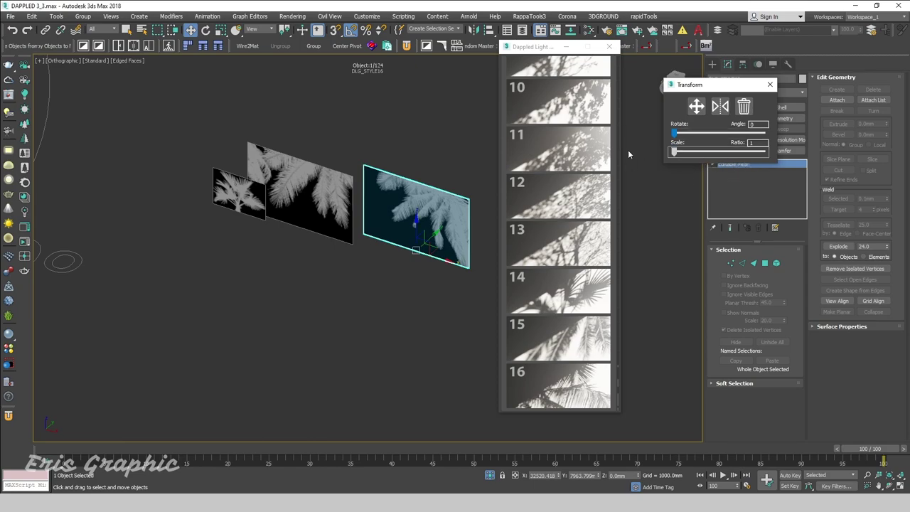
{"action": "left_click", "coordinate": [433, 151]}
- Select all three palm planes in top view and rotate them about 95°
{"action": "left_click_drag", "start_coordinate": [238, 272], "coordinate": [233, 264]}
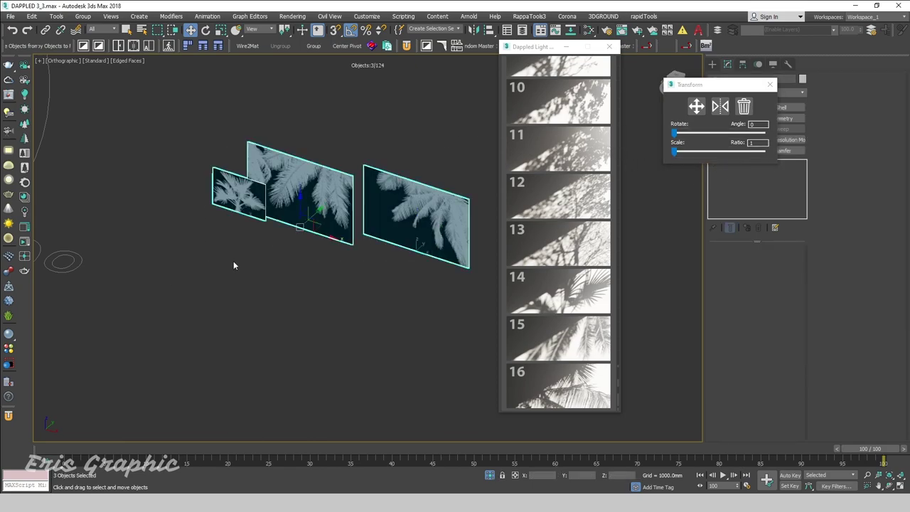
{"action": "key", "text": "t"}
{"action": "key", "text": "z"}
{"action": "scroll", "coordinate": [390, 191], "scroll_direction": "up", "scroll_amount": 2}
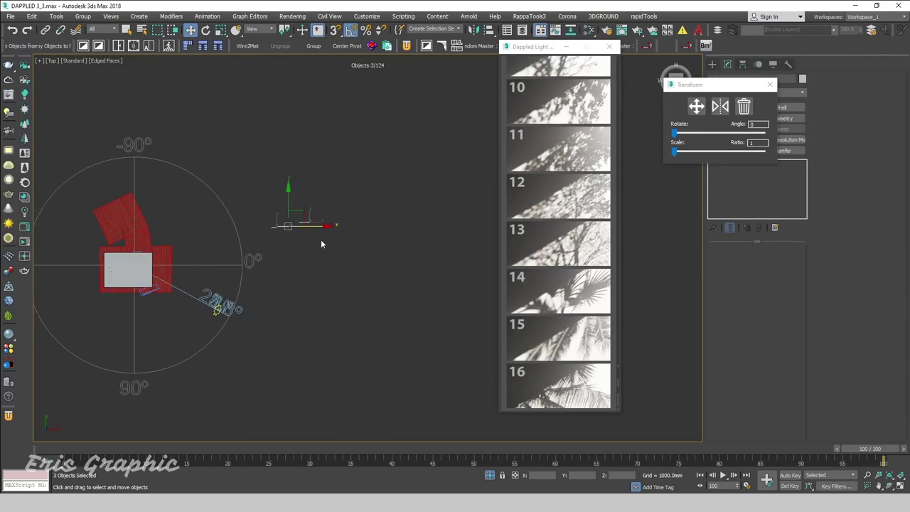
{"action": "key", "text": "e"}
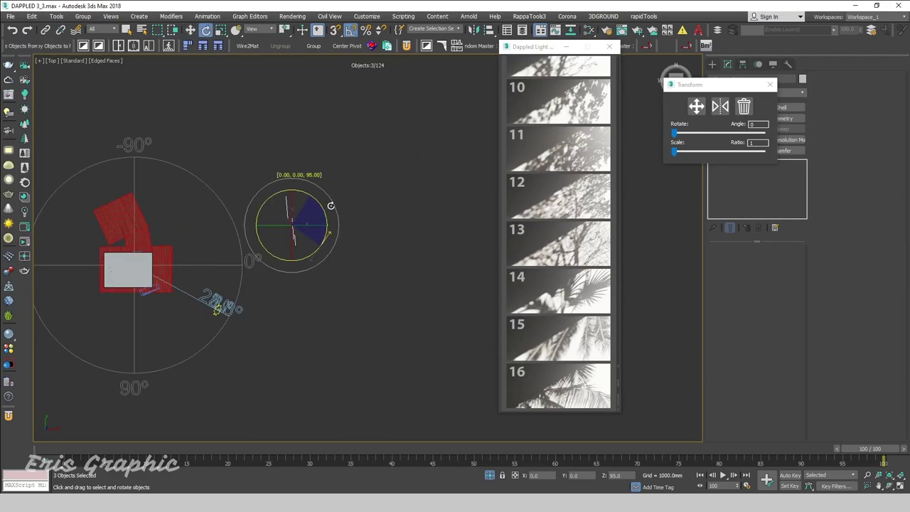
{"action": "left_click_drag", "start_coordinate": [331, 207], "coordinate": [173, 266]}
- Move the three rotated palm planes onto the deck in front of the house
{"action": "left_click", "coordinate": [190, 32]}
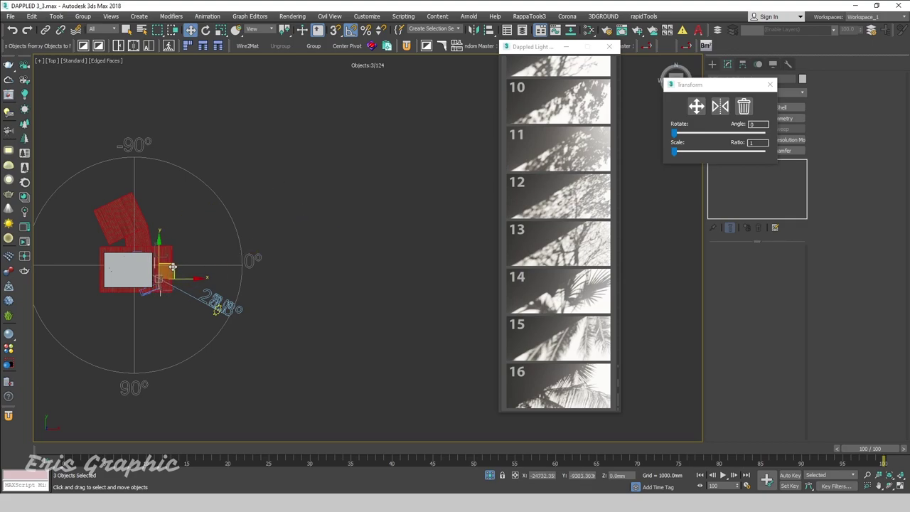
{"action": "middle_click_drag", "start_coordinate": [226, 289], "coordinate": [278, 239], "text": "alt"}
{"action": "scroll", "coordinate": [278, 240], "scroll_direction": "up", "scroll_amount": 5}
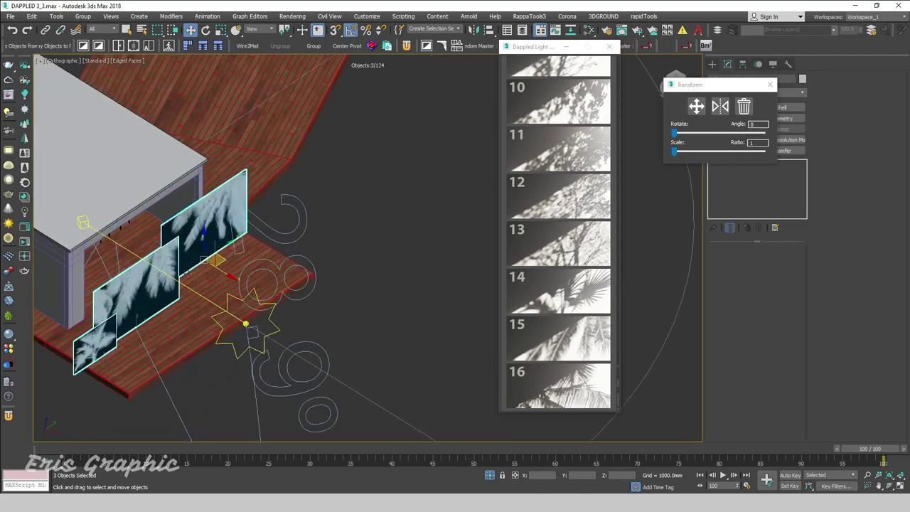
{"action": "scroll", "coordinate": [376, 231], "scroll_direction": "down", "scroll_amount": 5}
{"action": "mouse_move", "coordinate": [377, 230]}
{"action": "middle_mouse_down", "text": "alt"}
{"action": "mouse_move", "coordinate": [327, 214]}
{"action": "mouse_move", "coordinate": [343, 244]}
{"action": "middle_mouse_up", "text": "alt"}
{"action": "scroll", "coordinate": [307, 193], "scroll_direction": "up", "scroll_amount": 5}
- Slide the large palm plane DLG_STYLE16 and the other large plane along the house front
{"action": "left_click", "coordinate": [308, 193]}
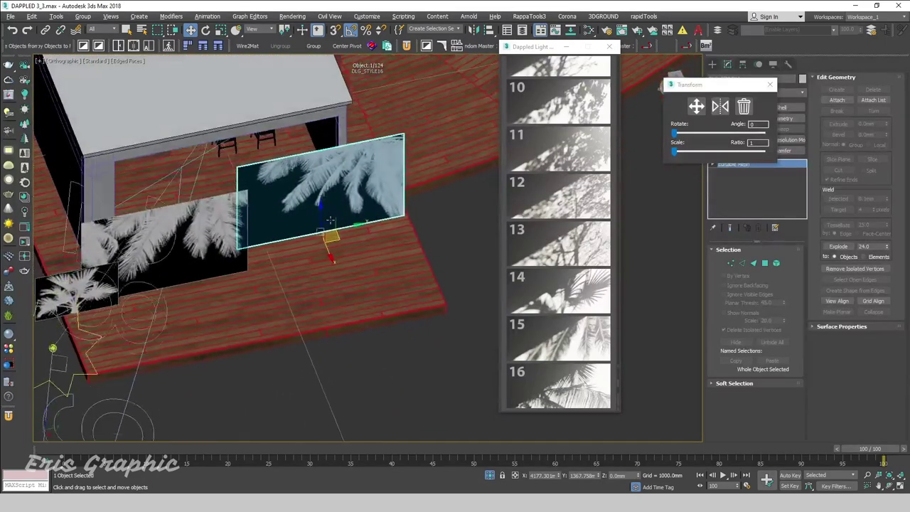
{"action": "left_click_drag", "start_coordinate": [347, 226], "coordinate": [289, 236]}
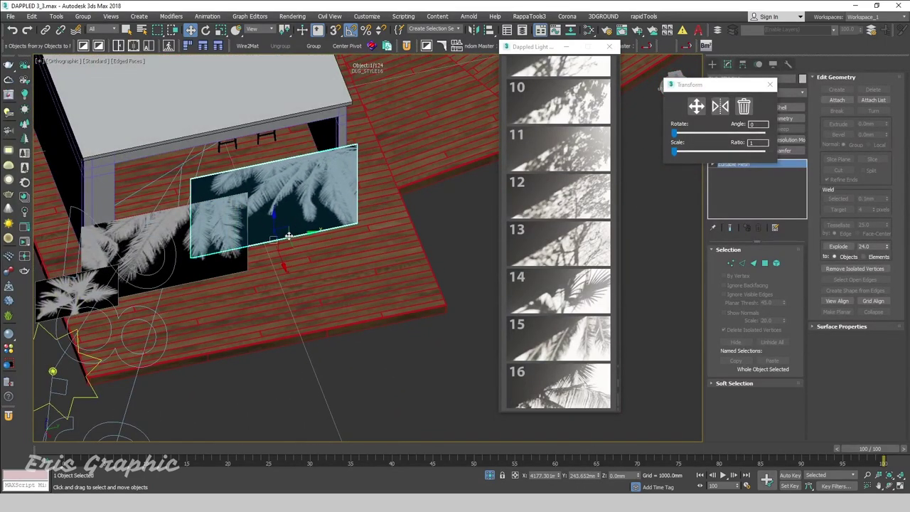
{"action": "left_click", "coordinate": [200, 242], "text": "ctrl"}
{"action": "mouse_move", "coordinate": [200, 243]}
{"action": "middle_mouse_down", "text": "alt"}
{"action": "mouse_move", "coordinate": [342, 284]}
{"action": "mouse_move", "coordinate": [243, 214]}
{"action": "mouse_move", "coordinate": [220, 270]}
{"action": "middle_mouse_up", "text": "alt"}
{"action": "scroll", "coordinate": [359, 299], "scroll_direction": "up", "scroll_amount": 4}
{"action": "left_click", "coordinate": [238, 235]}
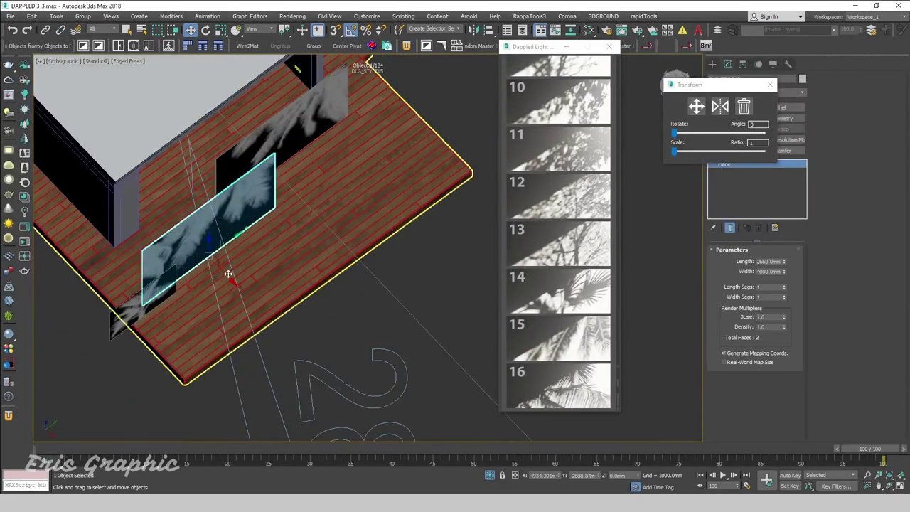
{"action": "left_click", "coordinate": [285, 128], "text": "ctrl"}
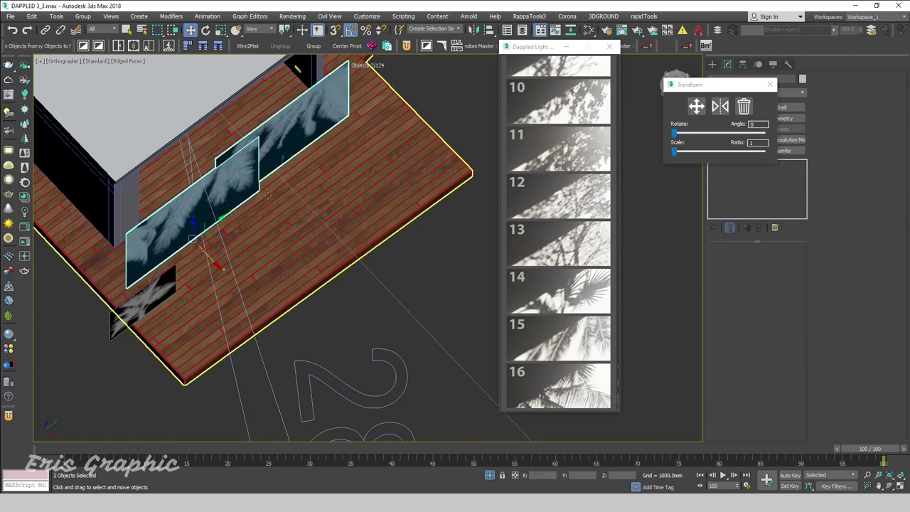
{"action": "middle_click_drag", "start_coordinate": [284, 128], "coordinate": [265, 284], "text": "alt"}
{"action": "left_click_drag", "start_coordinate": [264, 285], "coordinate": [235, 272]}
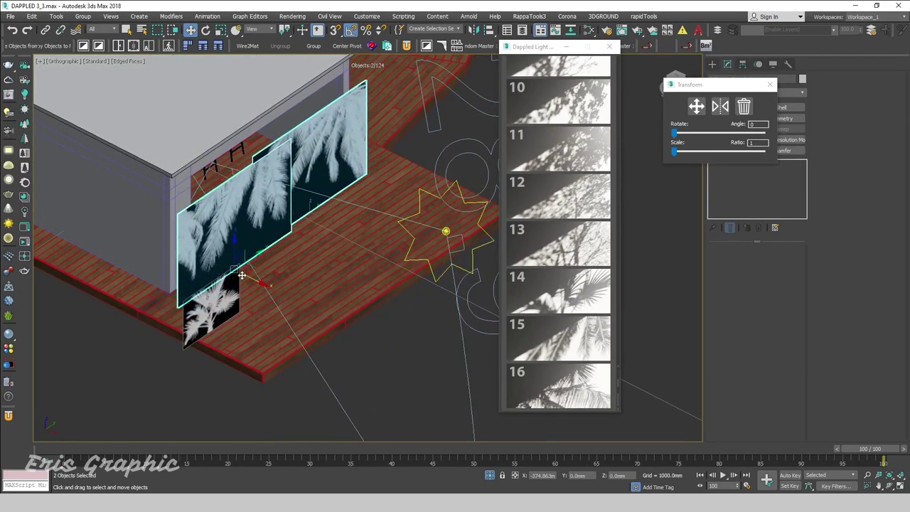
{"action": "mouse_move", "coordinate": [236, 273]}
{"action": "middle_mouse_down", "text": "alt"}
{"action": "mouse_move", "coordinate": [230, 234]}
{"action": "mouse_move", "coordinate": [215, 234]}
{"action": "mouse_move", "coordinate": [214, 195]}
{"action": "middle_mouse_up", "text": "alt"}
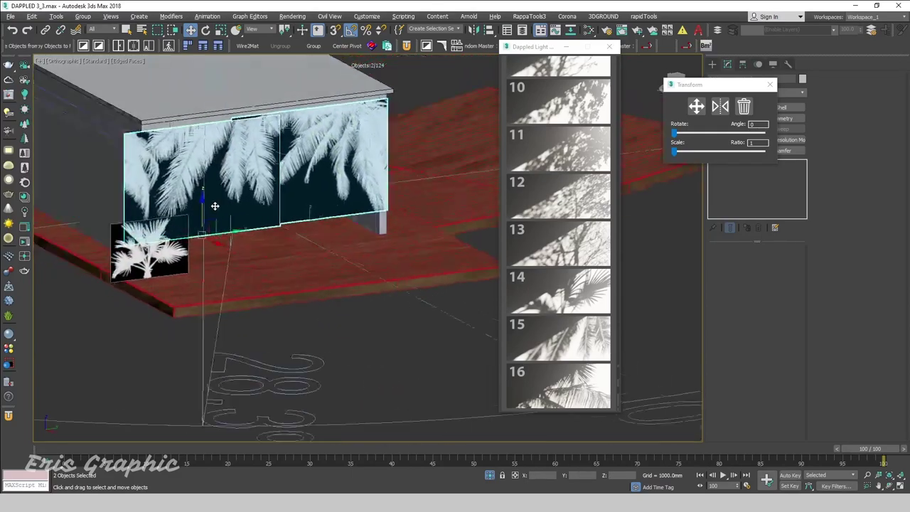
- Move the small palm plane left along the deck and copy it beside itself
{"action": "left_click", "coordinate": [162, 266]}
{"action": "mouse_move", "coordinate": [173, 261]}
{"action": "middle_mouse_down", "text": "alt"}
{"action": "mouse_move", "coordinate": [163, 266]}
{"action": "mouse_move", "coordinate": [183, 295]}
{"action": "middle_mouse_up", "text": "alt"}
{"action": "left_click_drag", "start_coordinate": [183, 294], "coordinate": [146, 263]}
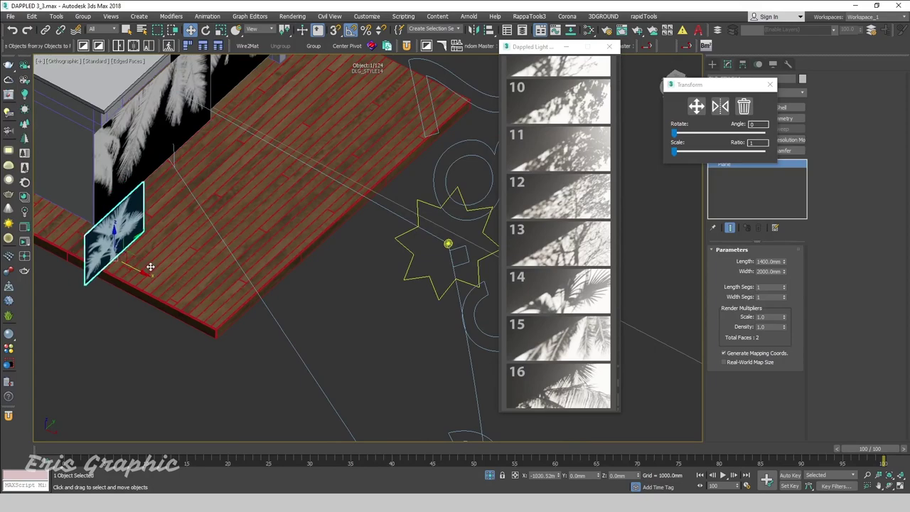
{"action": "middle_click_drag", "start_coordinate": [150, 267], "coordinate": [139, 272], "text": "alt"}
{"action": "mouse_move", "coordinate": [139, 272]}
{"action": "left_mouse_down"}
{"action": "mouse_move", "coordinate": [189, 240]}
{"action": "mouse_move", "coordinate": [185, 265]}
{"action": "mouse_move", "coordinate": [167, 253]}
{"action": "left_mouse_up"}
{"action": "left_click", "coordinate": [455, 292]}
- Scale down the small palm plane and clone both small planes further along the deck
{"action": "key", "text": "r"}
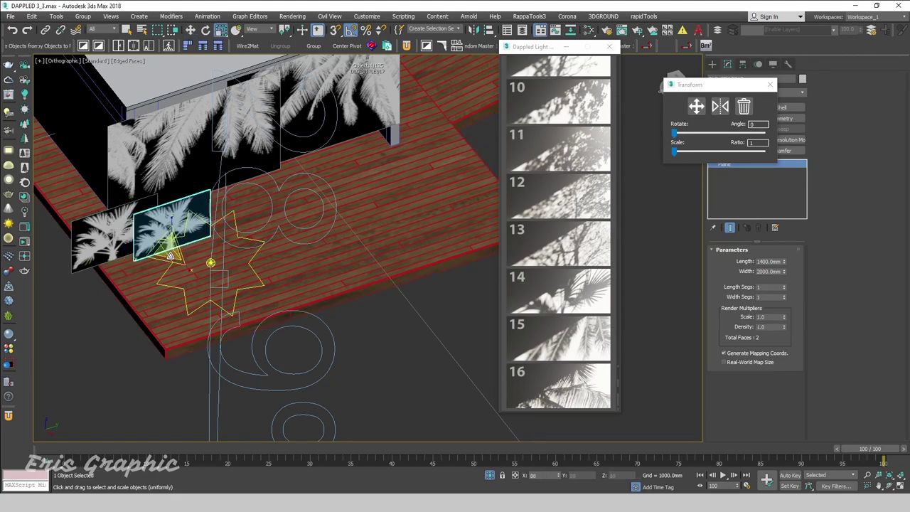
{"action": "left_click", "coordinate": [114, 228], "text": "ctrl"}
{"action": "middle_click_drag", "start_coordinate": [284, 249], "coordinate": [306, 227], "text": "alt"}
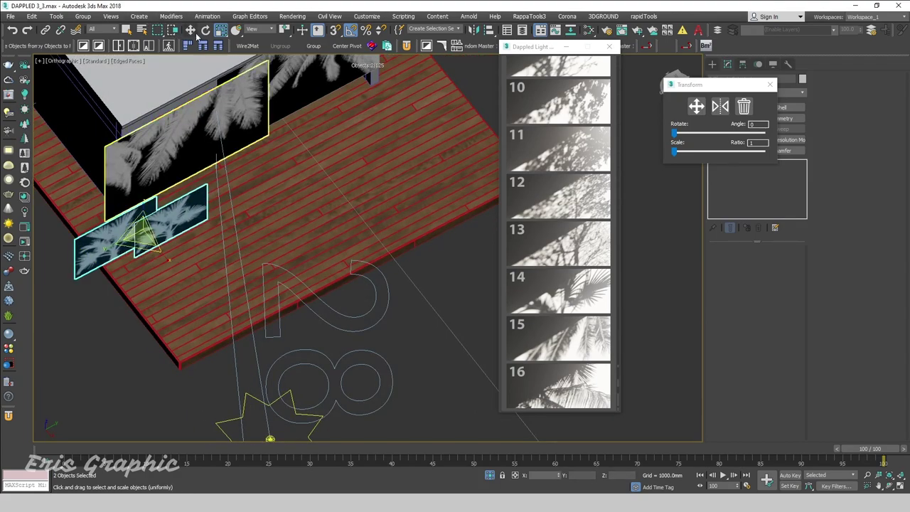
{"action": "left_click", "coordinate": [192, 30]}
{"action": "left_click_drag", "start_coordinate": [195, 228], "coordinate": [266, 187], "text": "shift"}
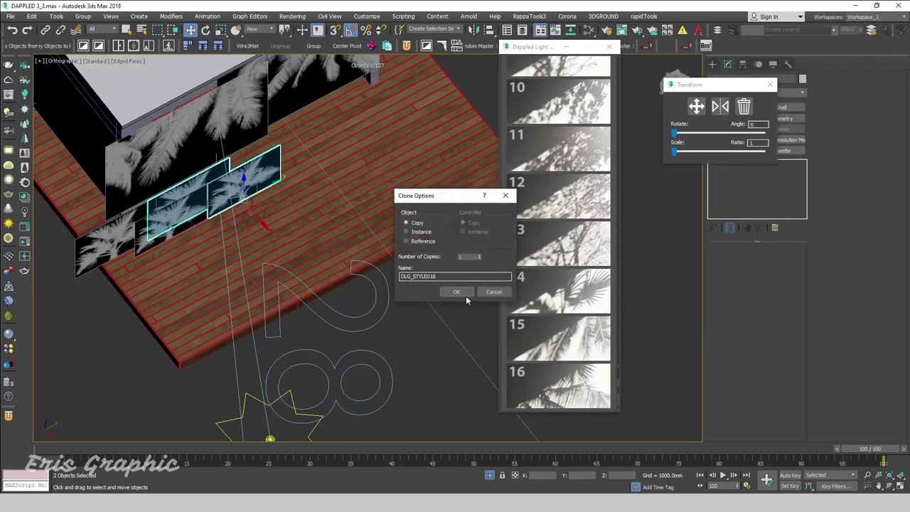
{"action": "left_click", "coordinate": [464, 293]}
- Nudge the copies into place, clone another pair, and clear the selection
{"action": "mouse_move", "coordinate": [242, 221]}
{"action": "left_mouse_down"}
{"action": "mouse_move", "coordinate": [258, 207]}
{"action": "mouse_move", "coordinate": [203, 231]}
{"action": "mouse_move", "coordinate": [369, 149]}
{"action": "left_mouse_up"}
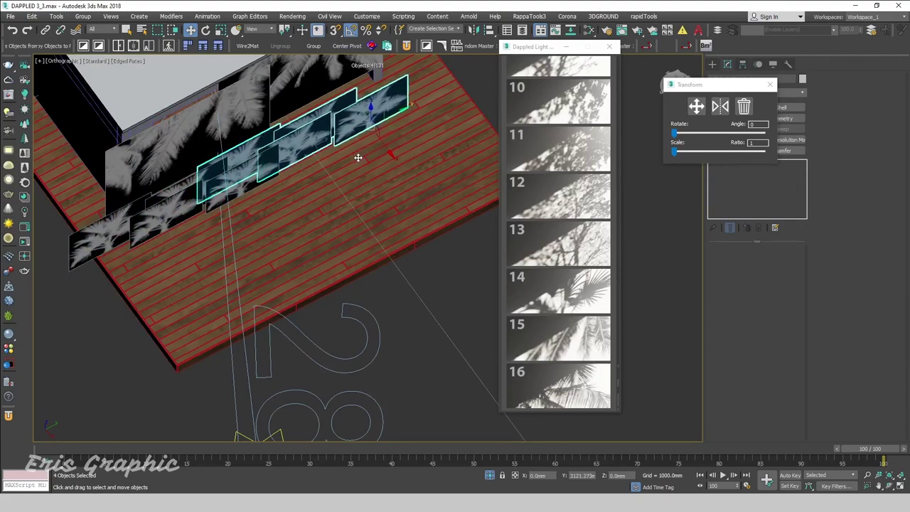
{"action": "left_click_drag", "start_coordinate": [370, 148], "coordinate": [355, 154], "text": "shift"}
{"action": "left_click", "coordinate": [456, 291]}
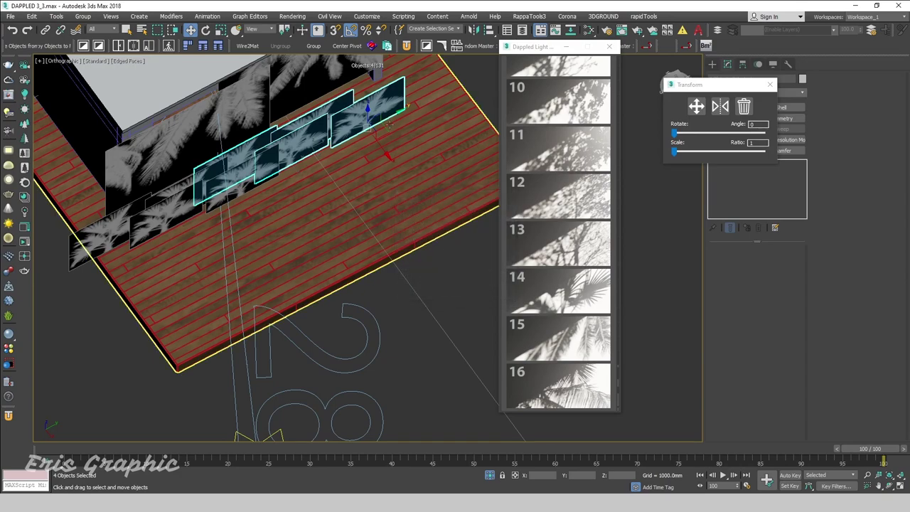
{"action": "scroll", "coordinate": [277, 165], "scroll_direction": "down", "scroll_amount": 5}
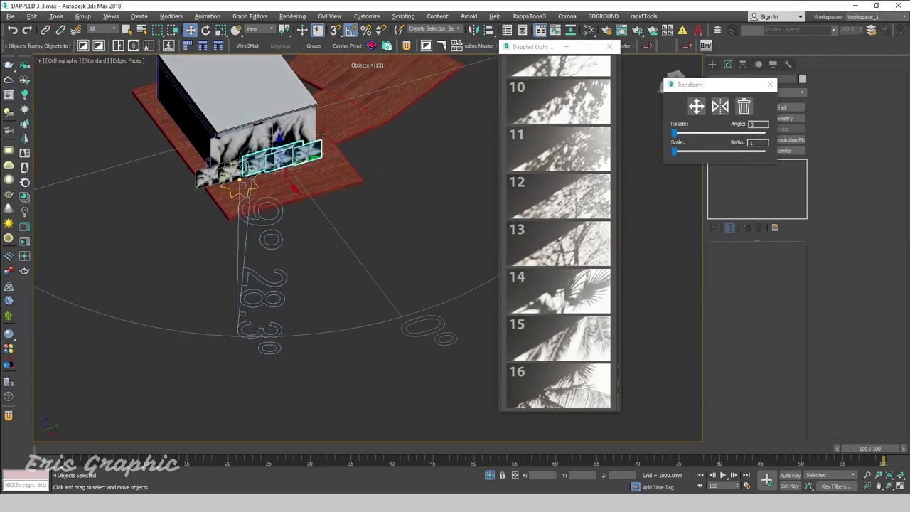
{"action": "mouse_move", "coordinate": [278, 165]}
{"action": "middle_mouse_down", "text": "alt"}
{"action": "mouse_move", "coordinate": [349, 135]}
{"action": "mouse_move", "coordinate": [361, 158]}
{"action": "middle_mouse_up", "text": "alt"}
{"action": "scroll", "coordinate": [361, 159], "scroll_direction": "down", "scroll_amount": 3}
{"action": "left_click", "coordinate": [368, 220]}
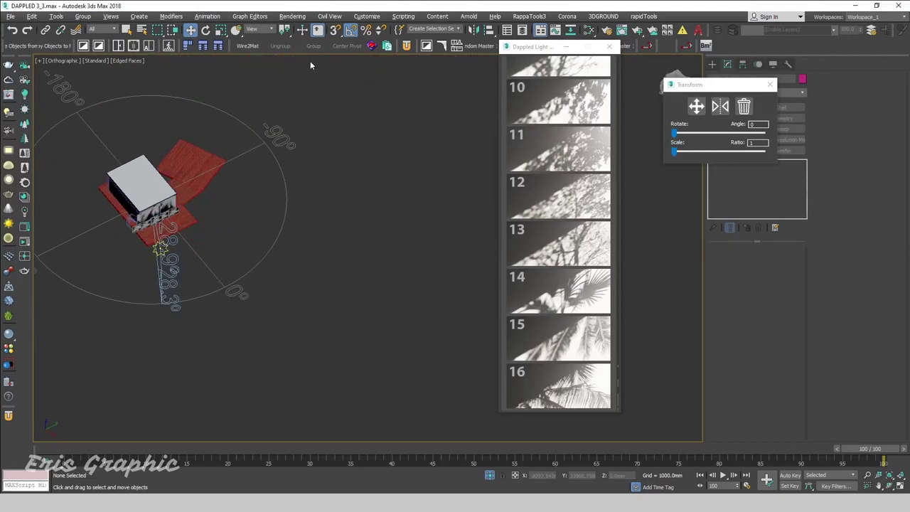
- Open Corona Render Setup from the Rendering menu and leave Denoising Mode at None
{"action": "left_click", "coordinate": [293, 17]}
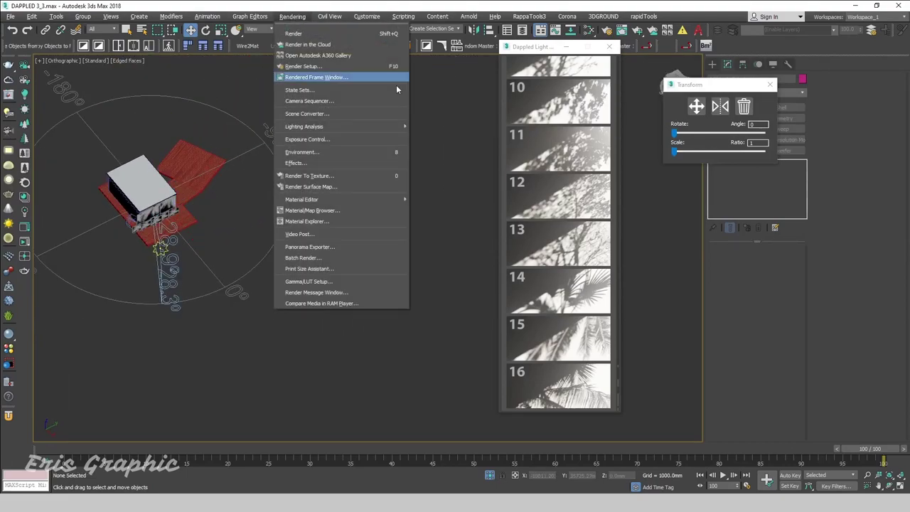
{"action": "left_click", "coordinate": [293, 17]}
{"action": "left_click", "coordinate": [288, 18]}
{"action": "left_click", "coordinate": [320, 73]}
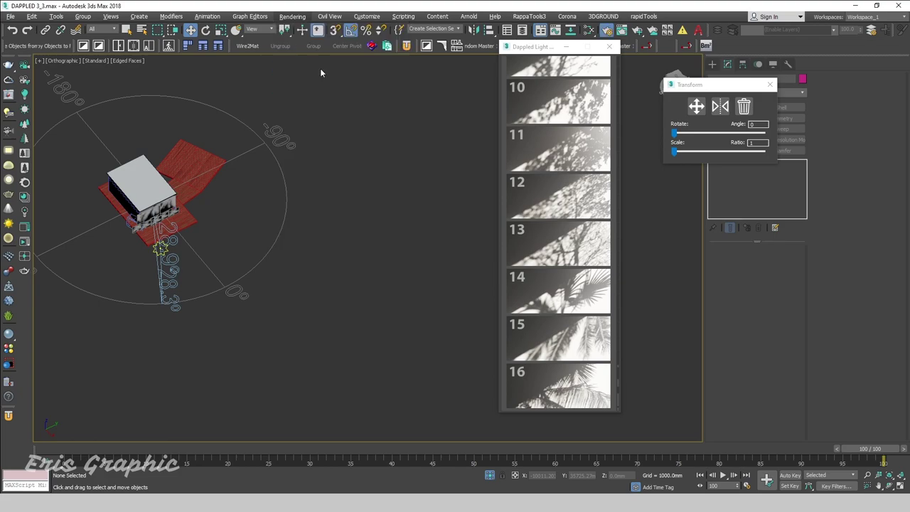
{"action": "left_click_drag", "start_coordinate": [331, 43], "coordinate": [436, 56]}
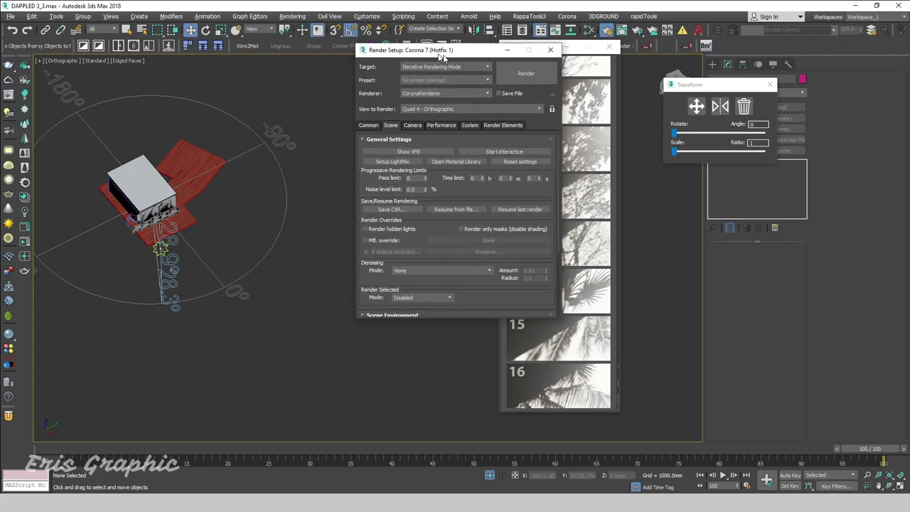
{"action": "left_click", "coordinate": [439, 273]}
{"action": "left_click", "coordinate": [438, 272]}
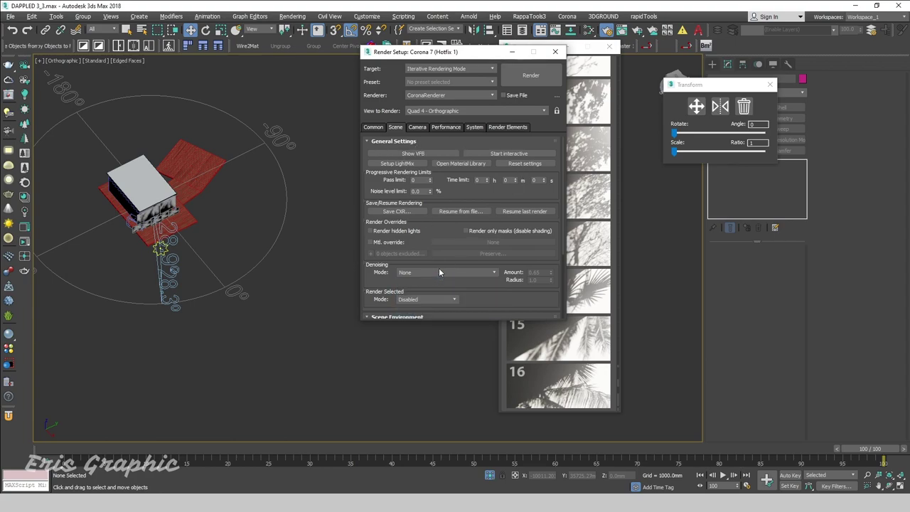
{"action": "left_click", "coordinate": [329, 134]}
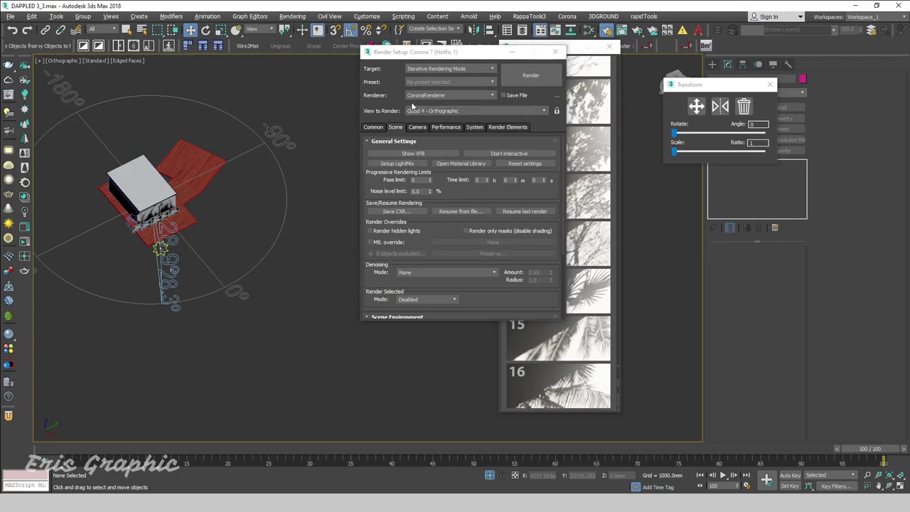
{"action": "left_click", "coordinate": [522, 152]}
- Set the left viewport to CoronaCamera002, lock View to Render, and start an interactive render
{"action": "key", "text": "alt+w"}
{"action": "left_click_drag", "start_coordinate": [448, 55], "coordinate": [591, 55]}
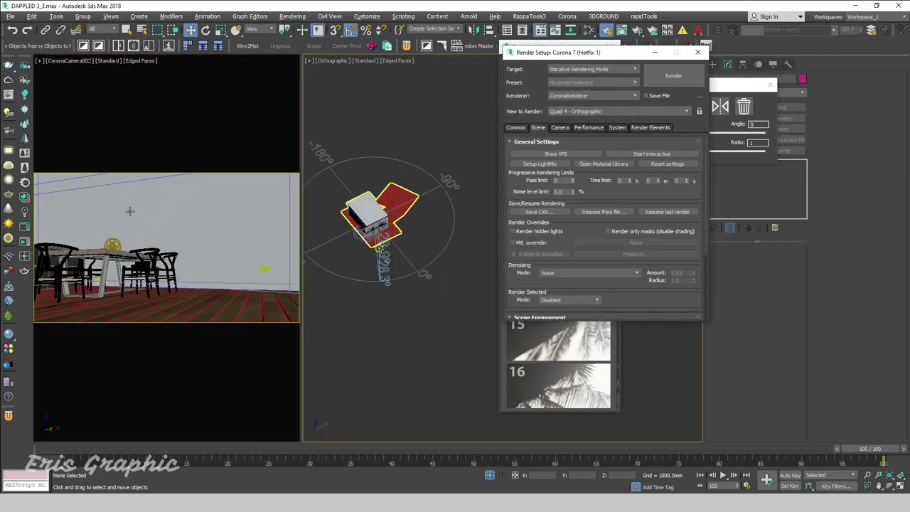
{"action": "left_click", "coordinate": [143, 202]}
{"action": "key", "text": "p"}
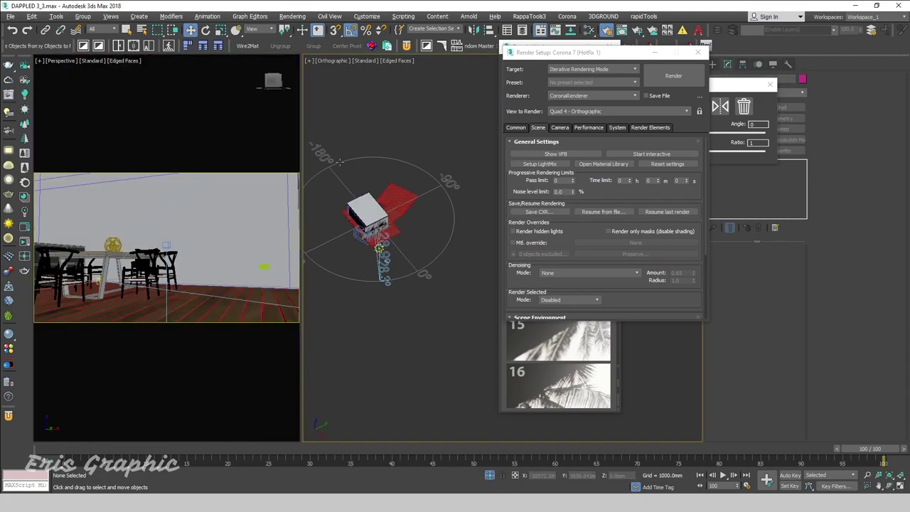
{"action": "left_click", "coordinate": [426, 91]}
{"action": "key", "text": "p"}
{"action": "left_click", "coordinate": [232, 214]}
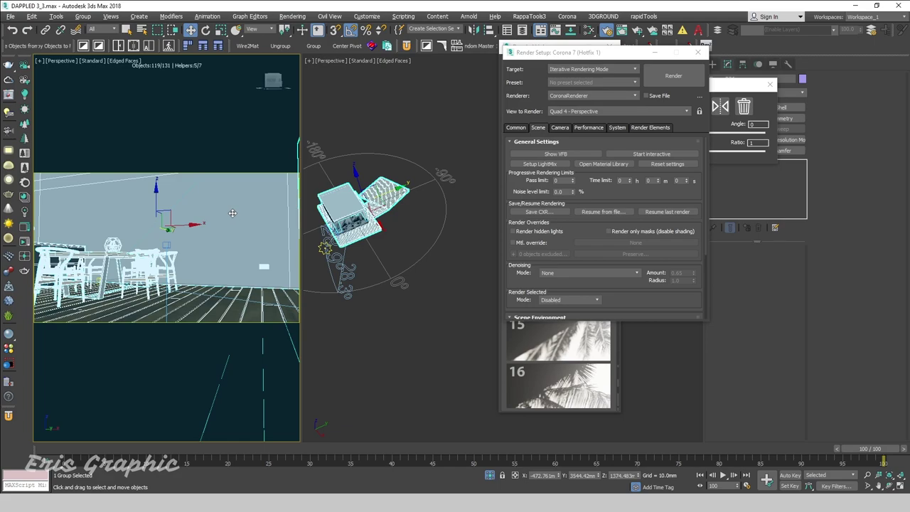
{"action": "key", "text": "c"}
{"action": "left_click", "coordinate": [700, 111]}
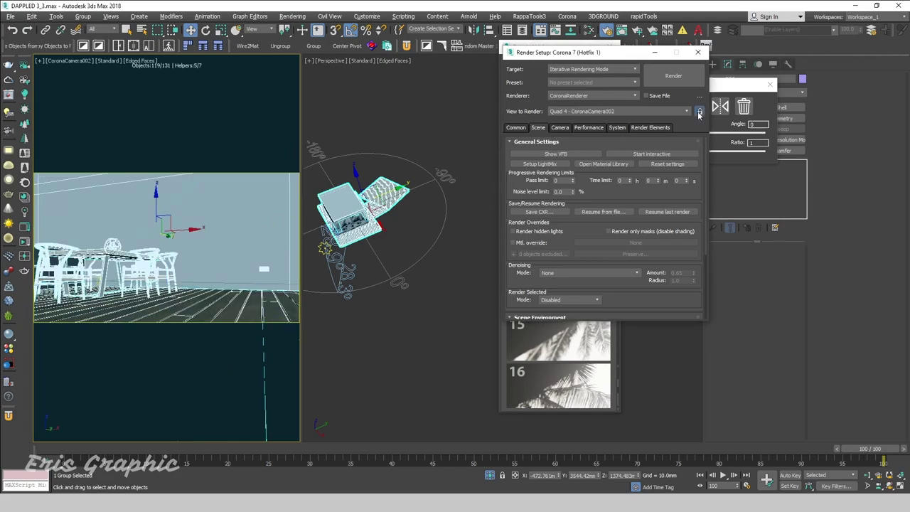
{"action": "left_click", "coordinate": [651, 154]}
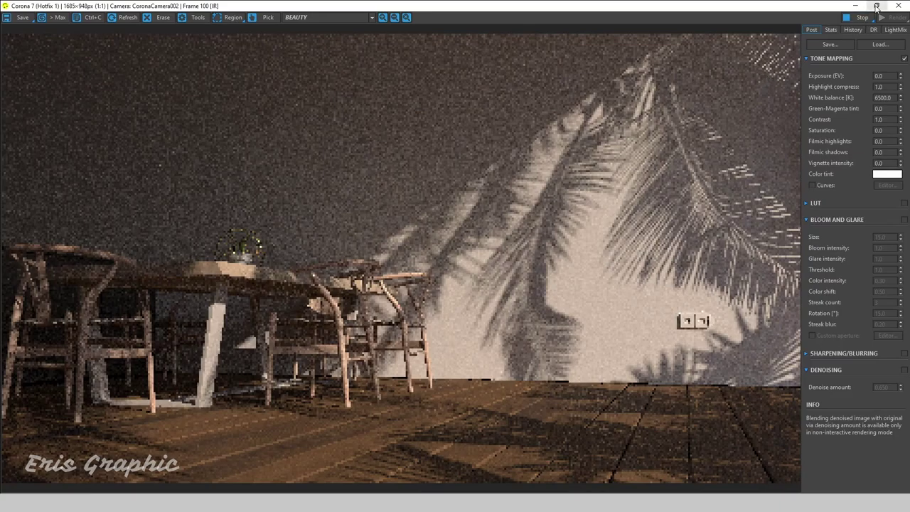
- Dock the 1051 × 591 Corona frame buffer at upper left, with Render Setup and Dappled Light moved right
{"action": "left_click", "coordinate": [877, 5]}
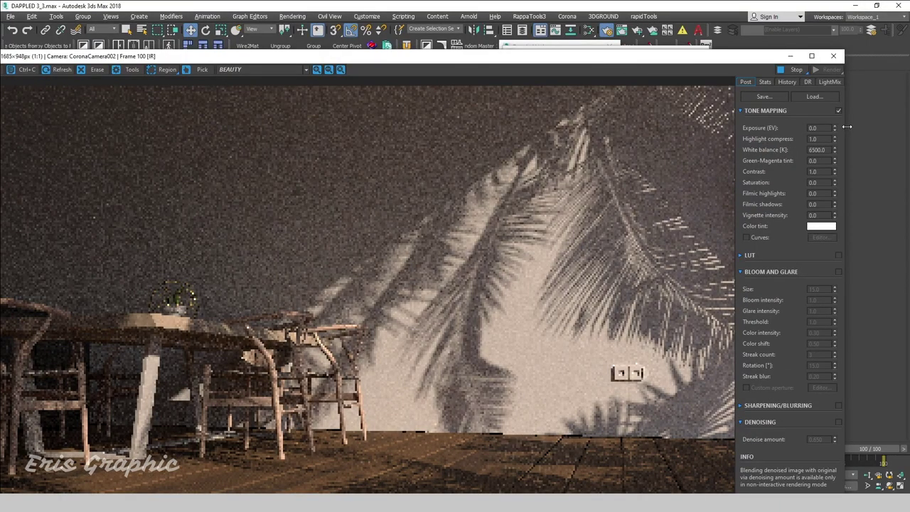
{"action": "left_click_drag", "start_coordinate": [847, 126], "coordinate": [549, 128]}
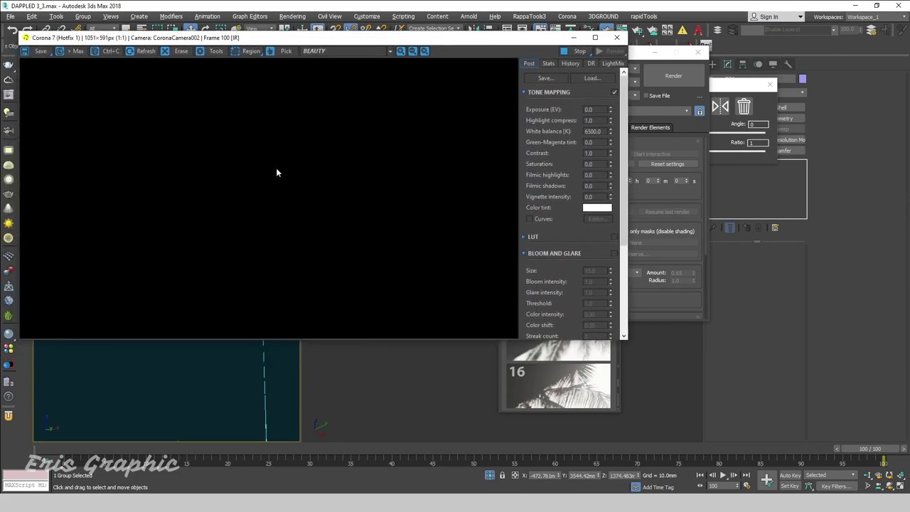
{"action": "left_click_drag", "start_coordinate": [438, 39], "coordinate": [344, 57]}
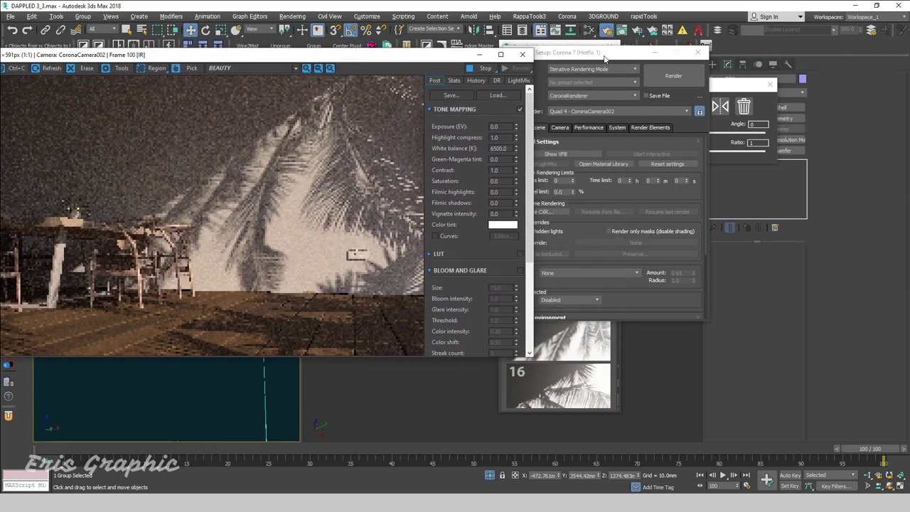
{"action": "left_click_drag", "start_coordinate": [604, 52], "coordinate": [797, 77]}
{"action": "left_click_drag", "start_coordinate": [546, 51], "coordinate": [772, 100]}
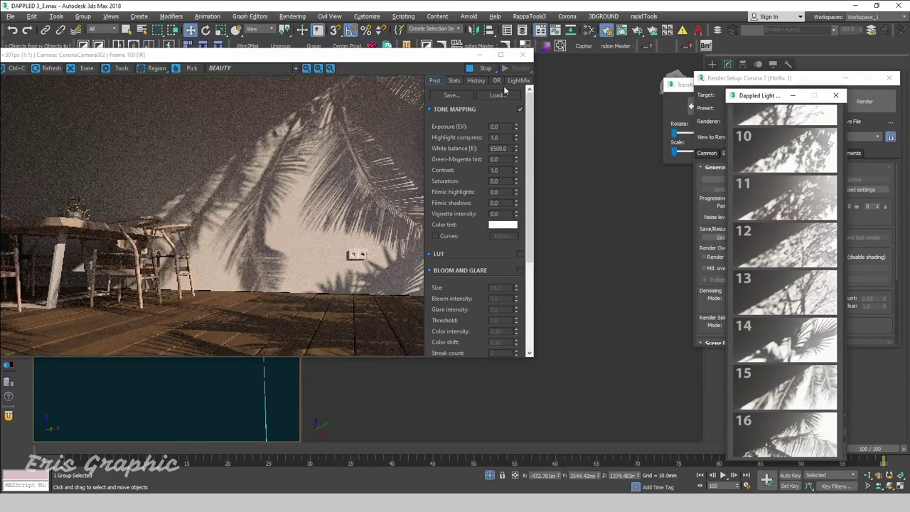
{"action": "left_click_drag", "start_coordinate": [416, 59], "coordinate": [344, 56]}
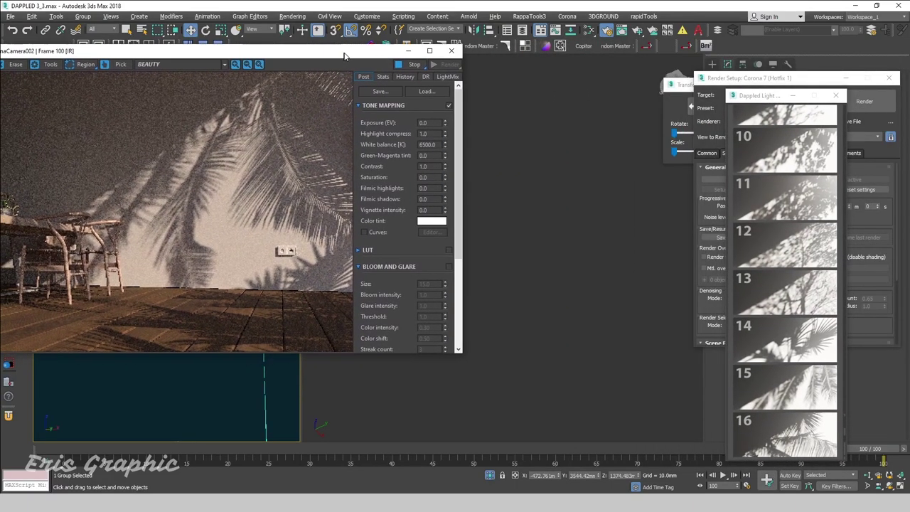
{"action": "left_click", "coordinate": [532, 239]}
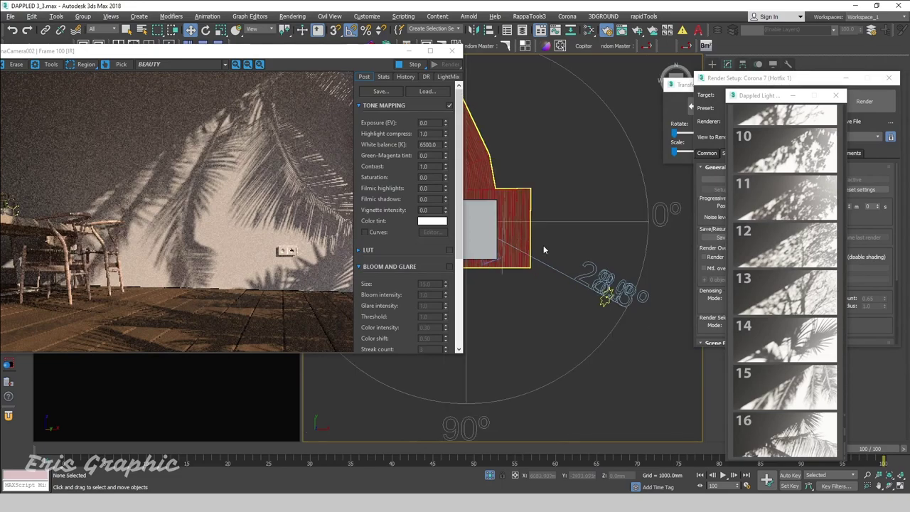
- Select a palm shadow plane and move it right and up to shift its wall shadow
{"action": "middle_click_drag", "start_coordinate": [543, 245], "coordinate": [533, 198], "text": "alt"}
{"action": "scroll", "coordinate": [534, 199], "scroll_direction": "up", "scroll_amount": 3}
{"action": "scroll", "coordinate": [530, 201], "scroll_direction": "up", "scroll_amount": 3}
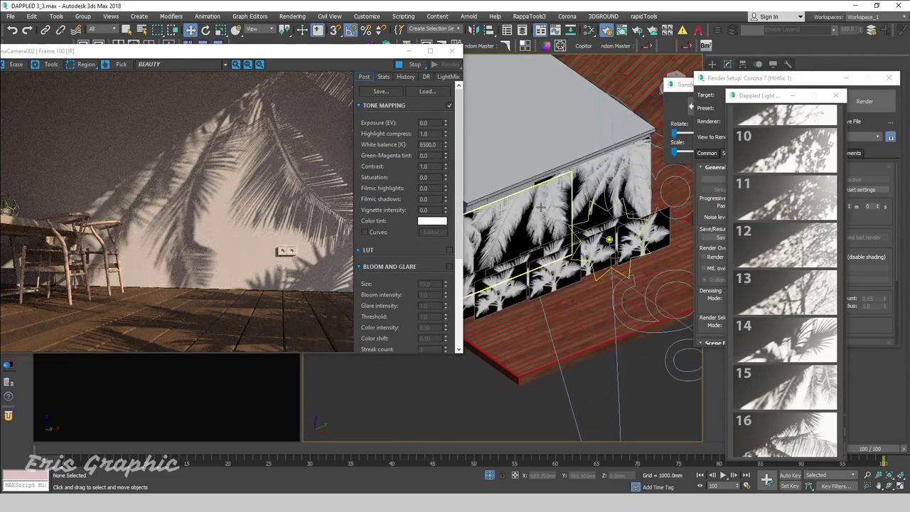
{"action": "left_click", "coordinate": [623, 187]}
{"action": "middle_click_drag", "start_coordinate": [623, 187], "coordinate": [562, 246]}
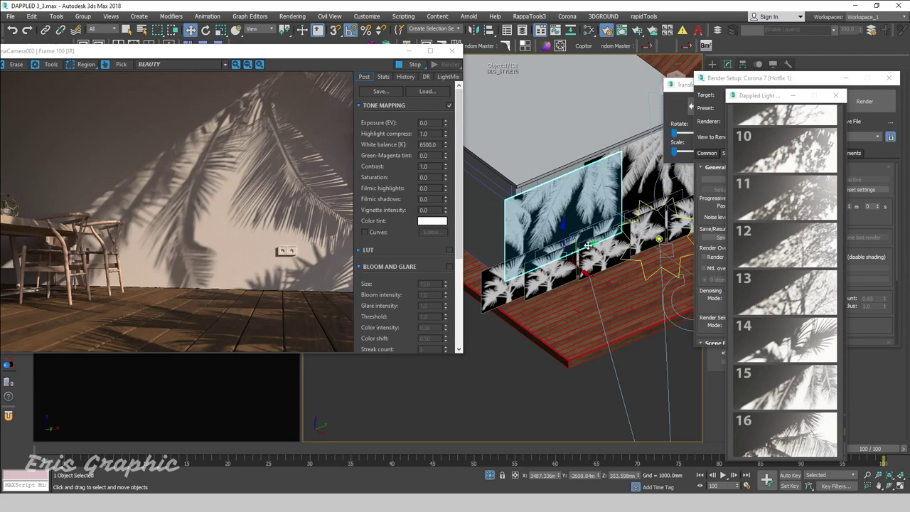
{"action": "middle_click_drag", "start_coordinate": [587, 245], "coordinate": [575, 250], "text": "alt"}
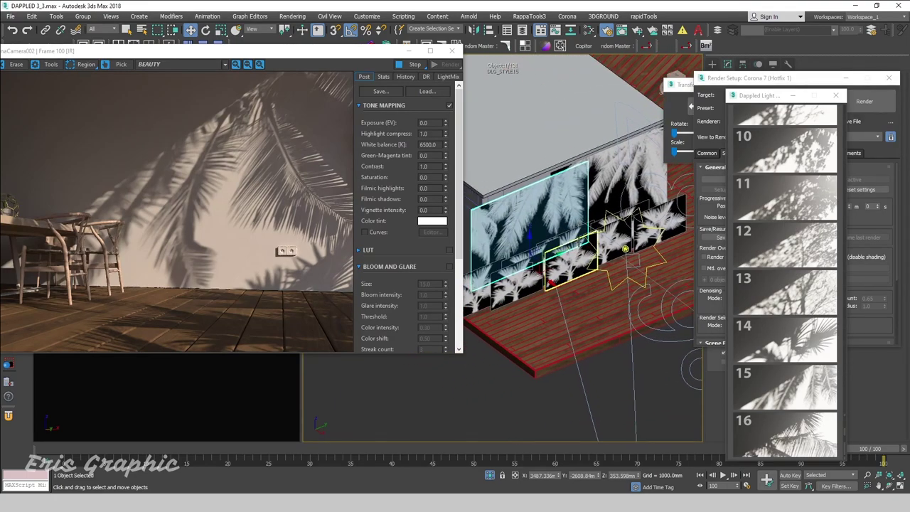
{"action": "left_click_drag", "start_coordinate": [535, 241], "coordinate": [536, 222]}
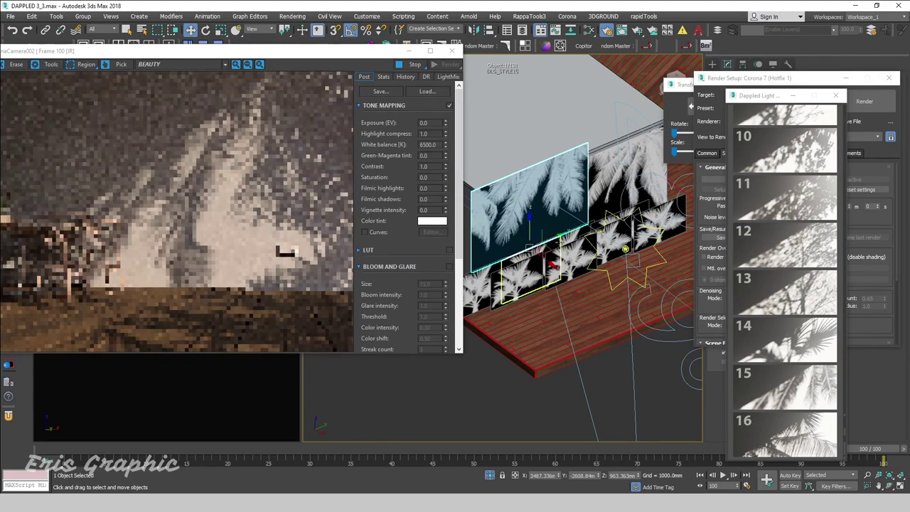
{"action": "left_click_drag", "start_coordinate": [556, 237], "coordinate": [543, 244]}
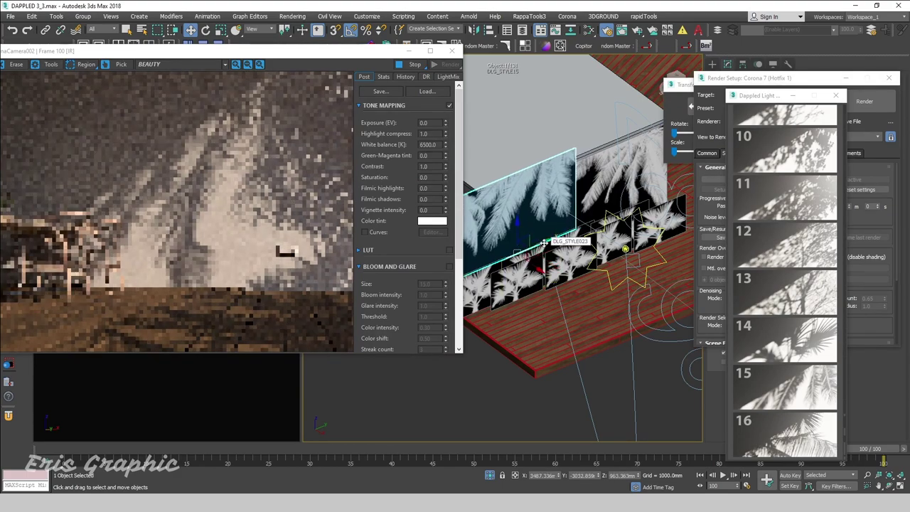
{"action": "left_click_drag", "start_coordinate": [543, 244], "coordinate": [630, 219]}
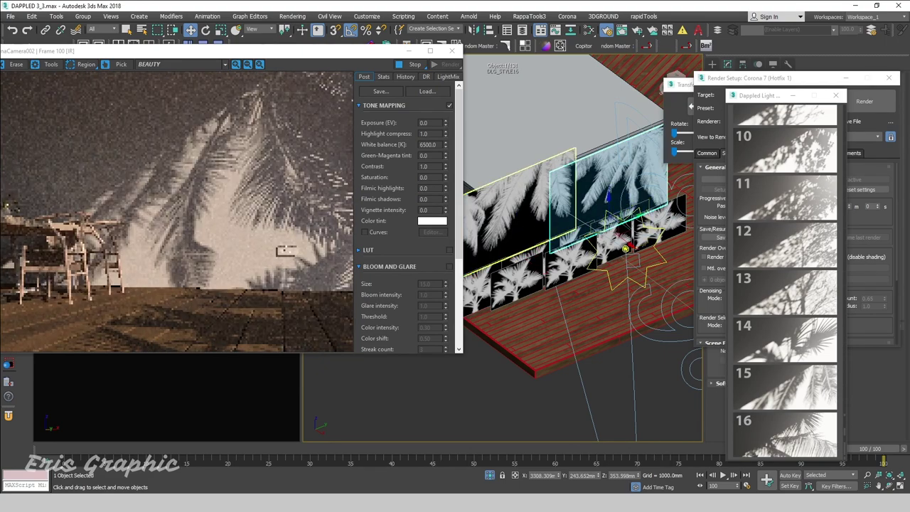
{"action": "mouse_move", "coordinate": [635, 219]}
{"action": "left_mouse_down"}
{"action": "mouse_move", "coordinate": [635, 209]}
{"action": "mouse_move", "coordinate": [538, 243]}
{"action": "left_mouse_up"}
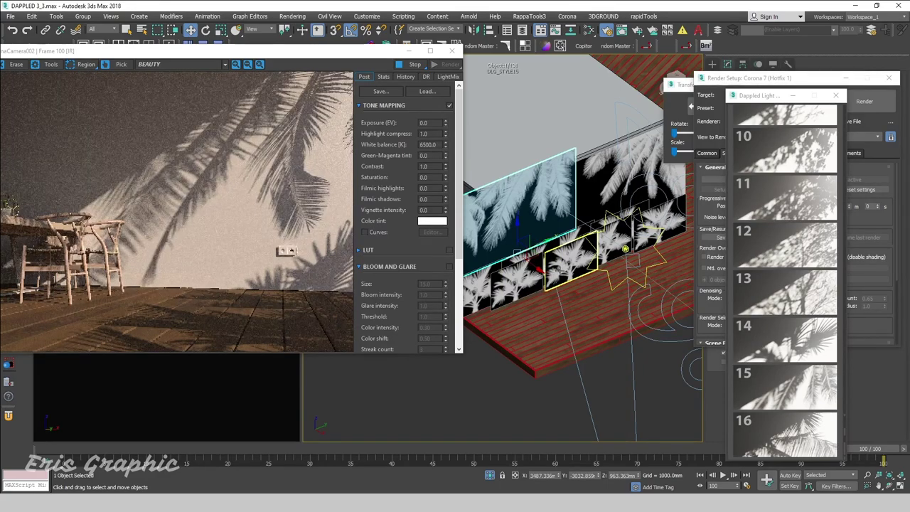
- Scale up two palm planes so their frond shadows grow on the wall
{"action": "mouse_move", "coordinate": [570, 259]}
{"action": "middle_mouse_down", "text": "alt"}
{"action": "mouse_move", "coordinate": [553, 287]}
{"action": "mouse_move", "coordinate": [540, 267]}
{"action": "middle_mouse_up", "text": "alt"}
{"action": "scroll", "coordinate": [537, 256], "scroll_direction": "up", "scroll_amount": 3}
{"action": "scroll", "coordinate": [535, 253], "scroll_direction": "up", "scroll_amount": 2}
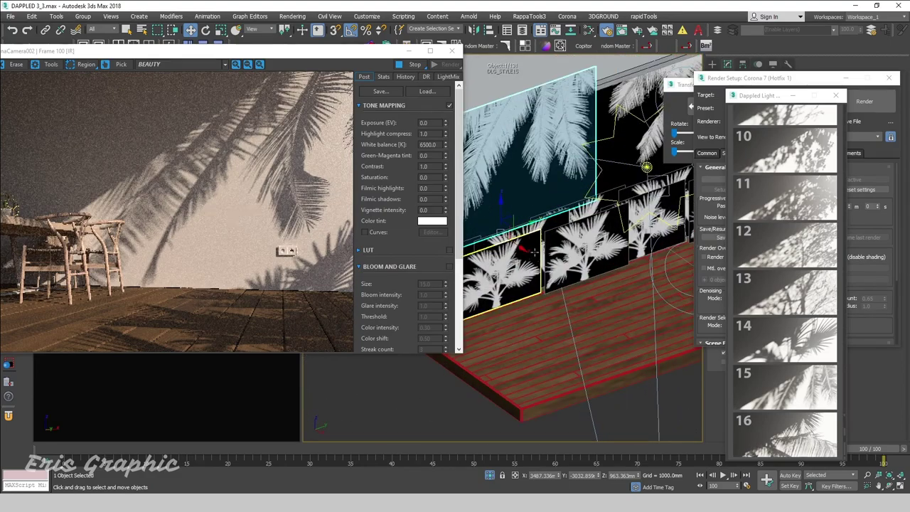
{"action": "key", "text": "r"}
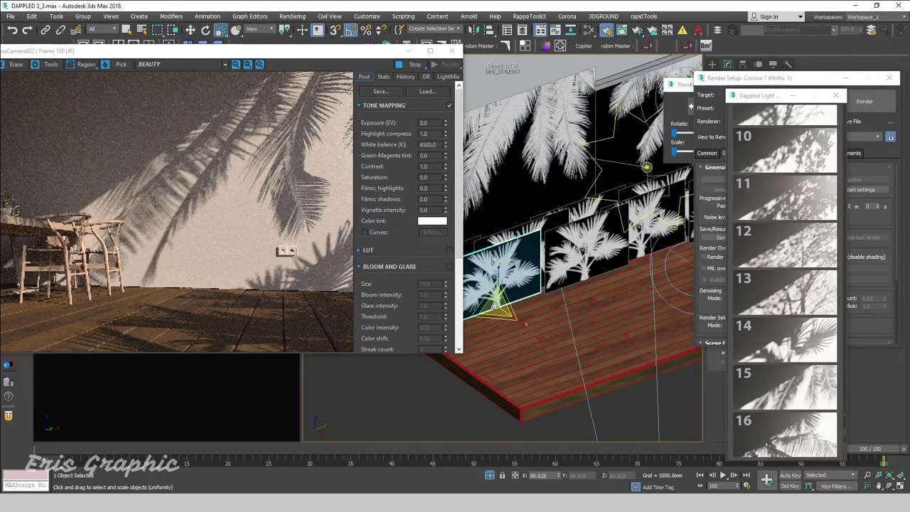
{"action": "left_click_drag", "start_coordinate": [507, 305], "coordinate": [504, 292]}
{"action": "left_click", "coordinate": [579, 270]}
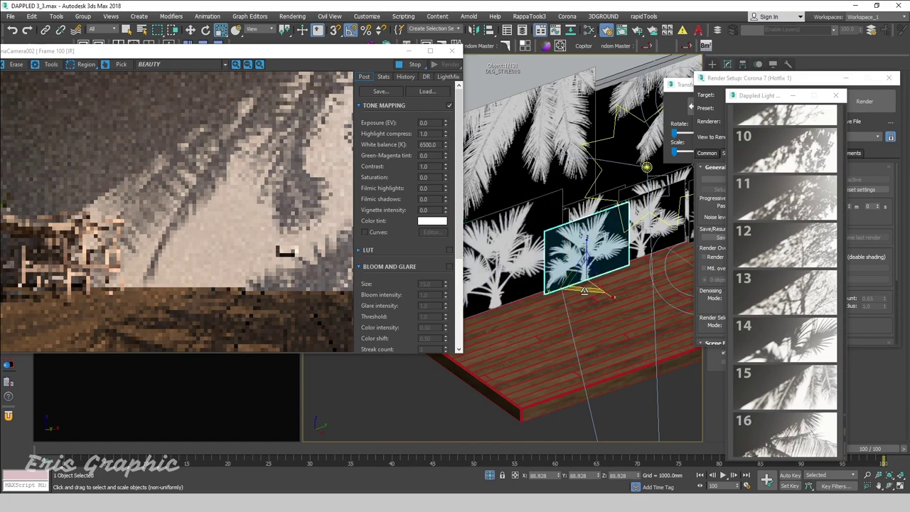
{"action": "left_click_drag", "start_coordinate": [583, 276], "coordinate": [590, 285]}
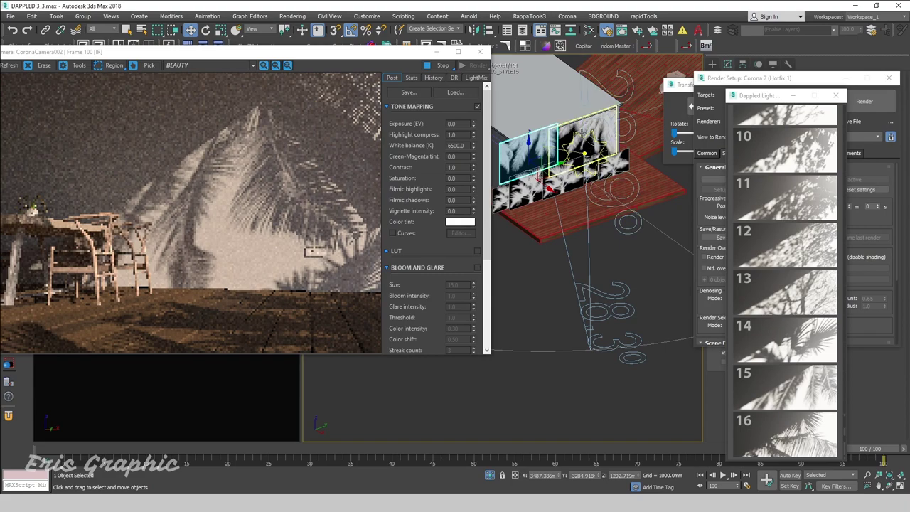
- Select the palm panels and move the transform floater out of the way
{"action": "left_click", "coordinate": [585, 152]}
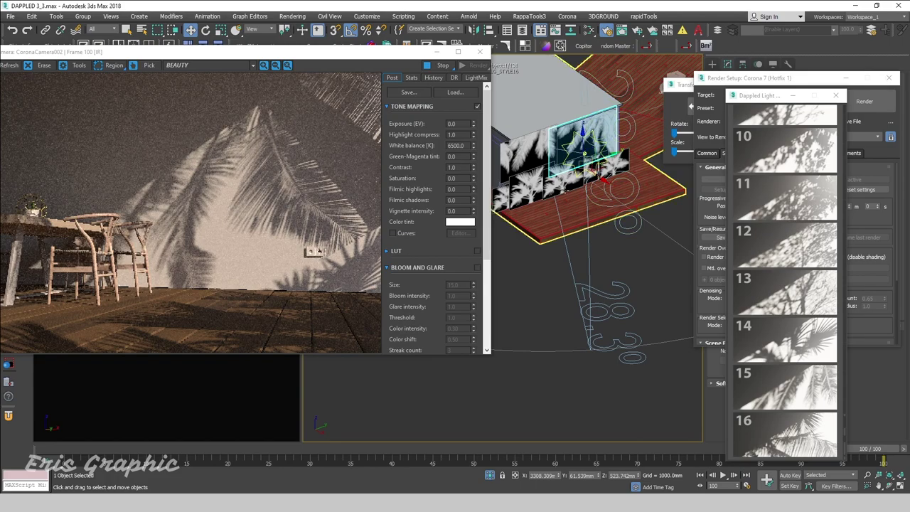
{"action": "left_click", "coordinate": [532, 149]}
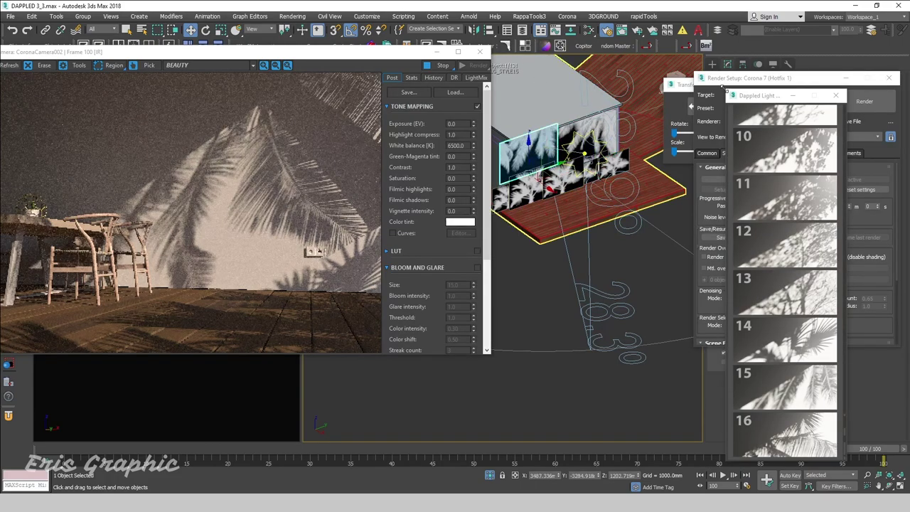
{"action": "left_click_drag", "start_coordinate": [684, 85], "coordinate": [615, 72]}
{"action": "left_click", "coordinate": [649, 95]}
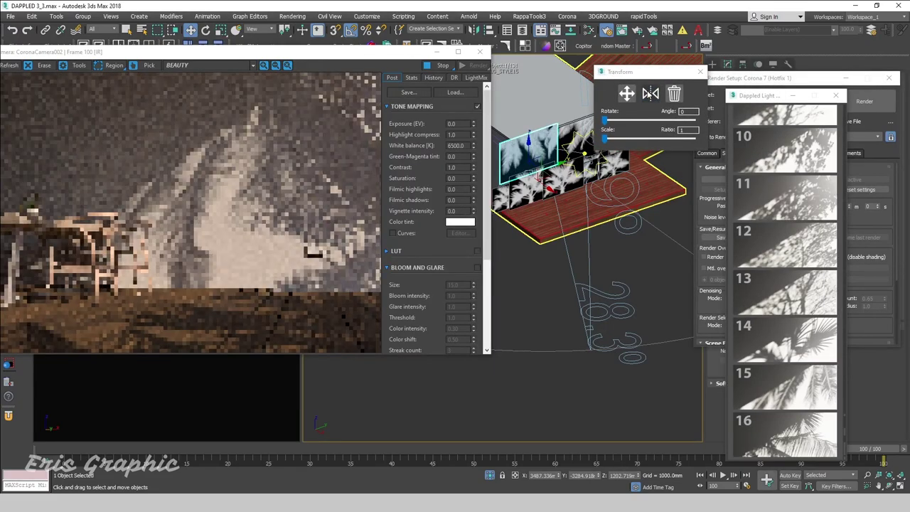
{"action": "left_click_drag", "start_coordinate": [654, 75], "coordinate": [694, 65]}
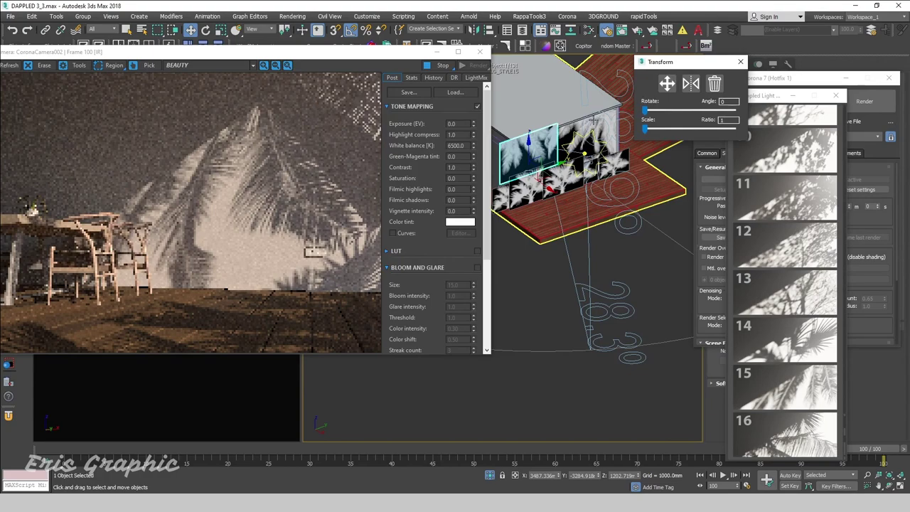
- Raise a palm plane and nudge it right to shift its shadow
{"action": "left_click", "coordinate": [567, 129]}
{"action": "left_click", "coordinate": [577, 132]}
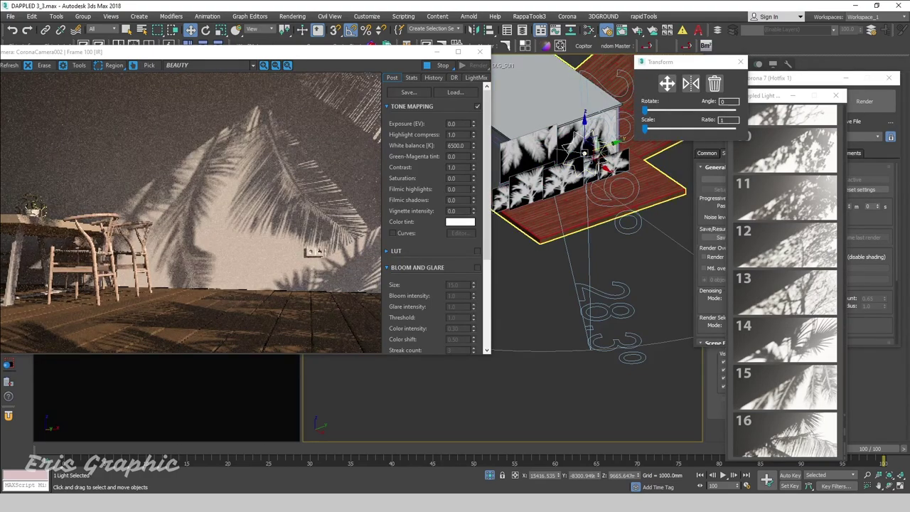
{"action": "scroll", "coordinate": [585, 153], "scroll_direction": "up", "scroll_amount": 2}
{"action": "left_click", "coordinate": [585, 154]}
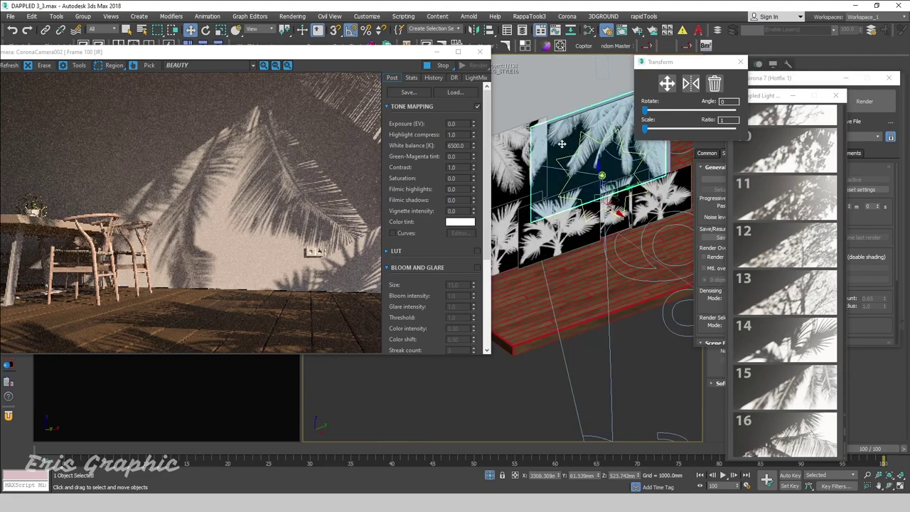
{"action": "scroll", "coordinate": [586, 154], "scroll_direction": "up", "scroll_amount": 2}
{"action": "left_click_drag", "start_coordinate": [586, 155], "coordinate": [589, 148]}
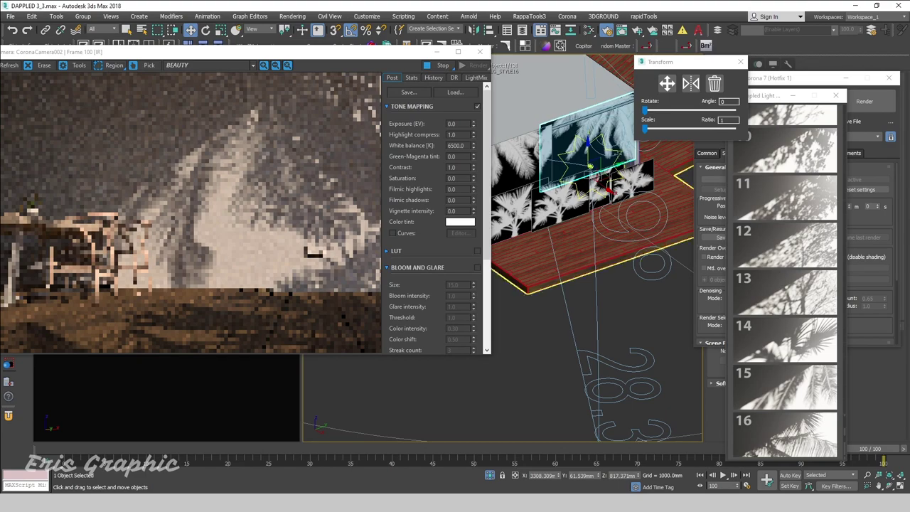
{"action": "left_click_drag", "start_coordinate": [616, 167], "coordinate": [630, 162]}
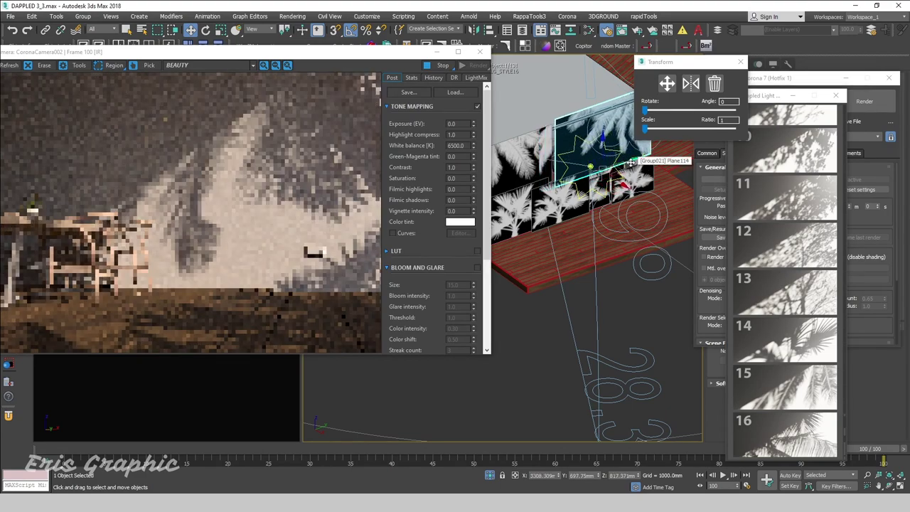
{"action": "left_click_drag", "start_coordinate": [630, 163], "coordinate": [604, 155]}
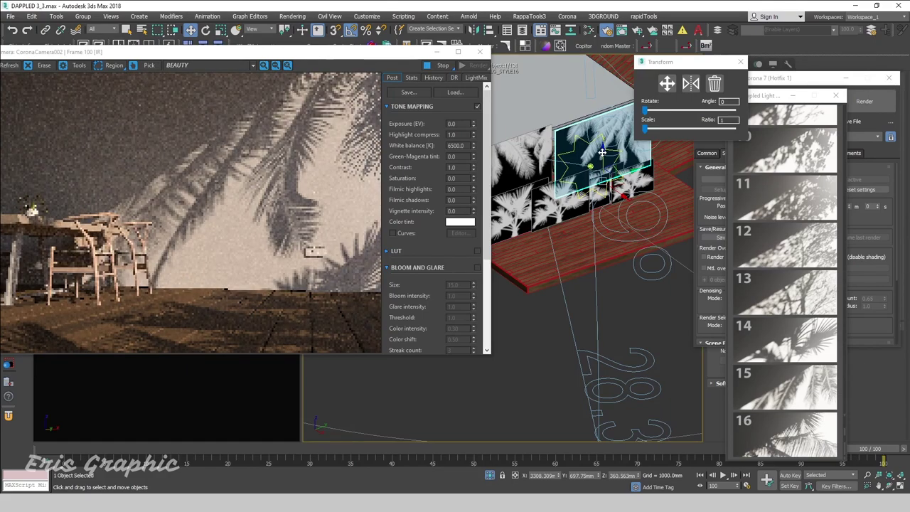
- Scale the smaller palm plane down uniformly, then move the render window aside
{"action": "left_click", "coordinate": [564, 209]}
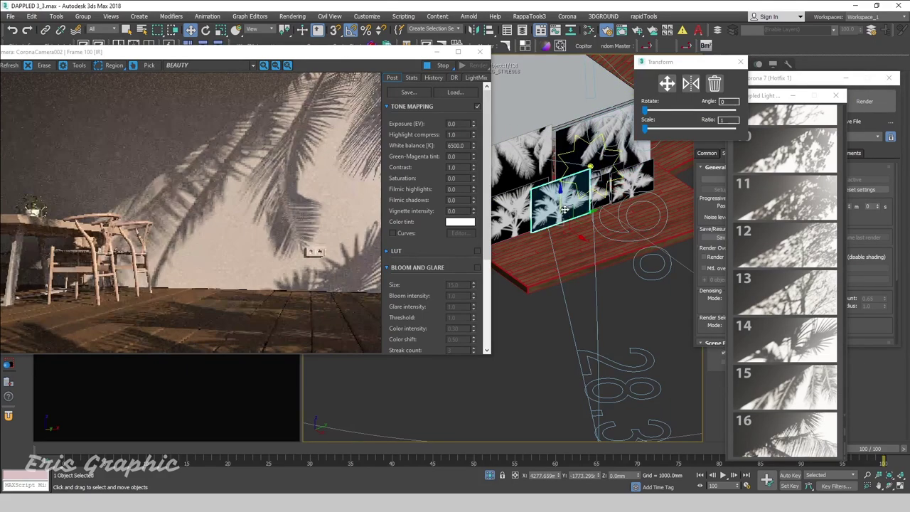
{"action": "key", "text": "r"}
{"action": "left_click_drag", "start_coordinate": [564, 223], "coordinate": [552, 206]}
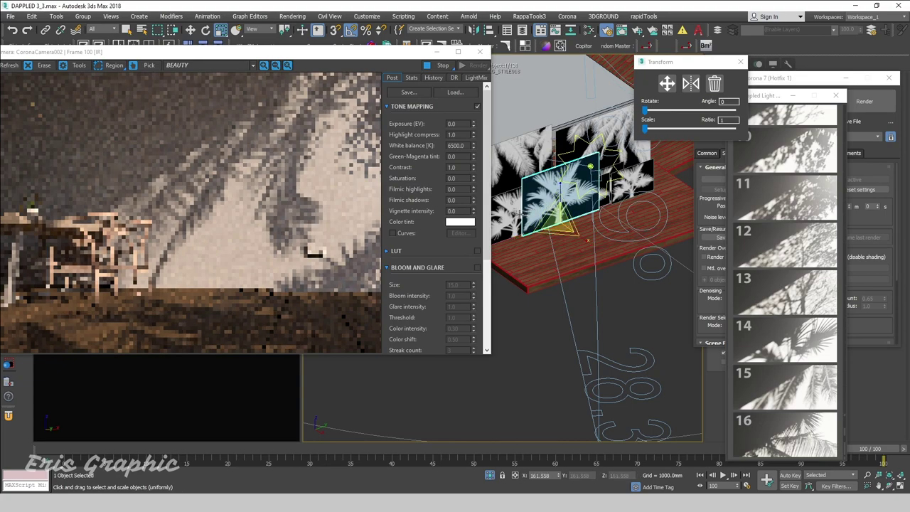
{"action": "left_click_drag", "start_coordinate": [561, 224], "coordinate": [518, 235]}
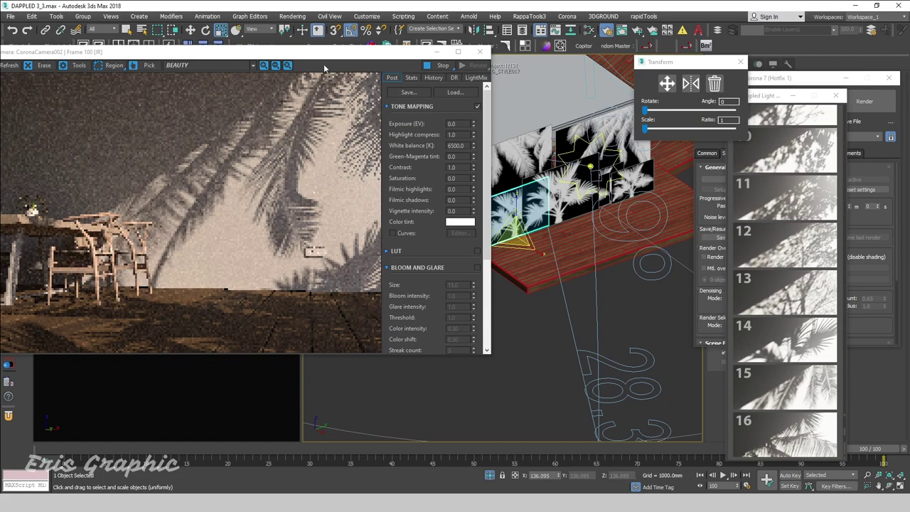
{"action": "mouse_move", "coordinate": [327, 53]}
{"action": "left_mouse_down"}
{"action": "mouse_move", "coordinate": [497, 51]}
{"action": "mouse_move", "coordinate": [485, 59]}
{"action": "left_mouse_up"}
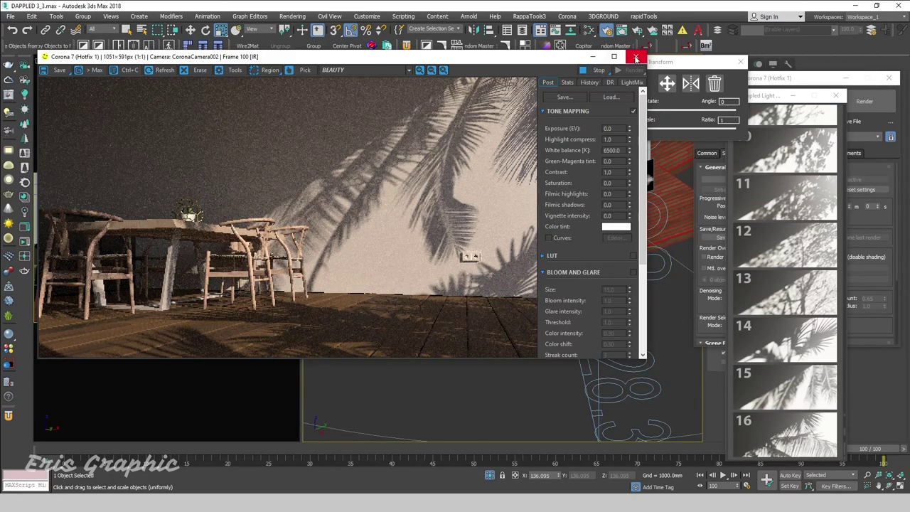
- Close the Corona render window and deselect the palm plane
{"action": "left_click", "coordinate": [637, 56]}
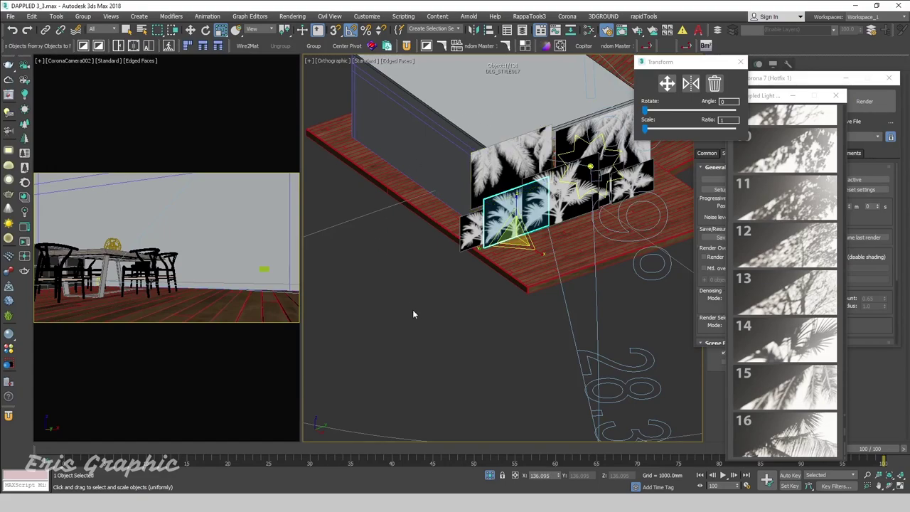
{"action": "left_click", "coordinate": [410, 308]}
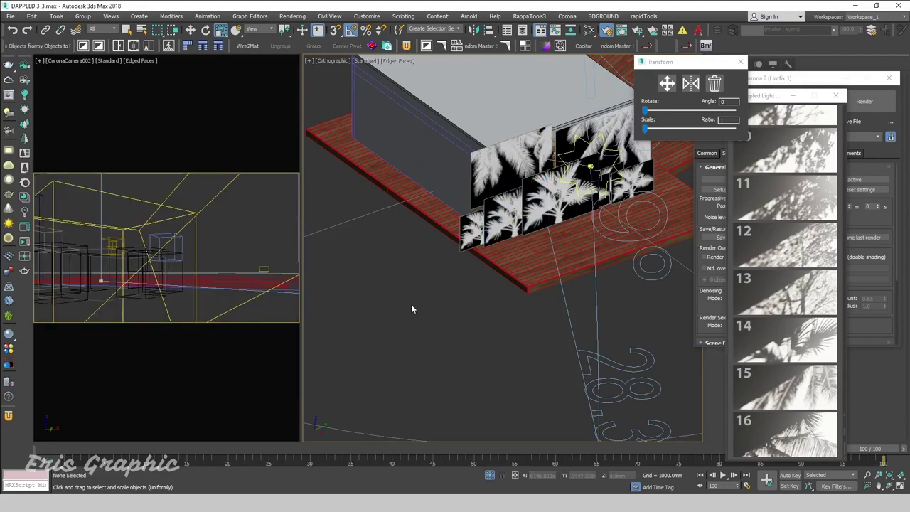
{"action": "left_click", "coordinate": [289, 17]}
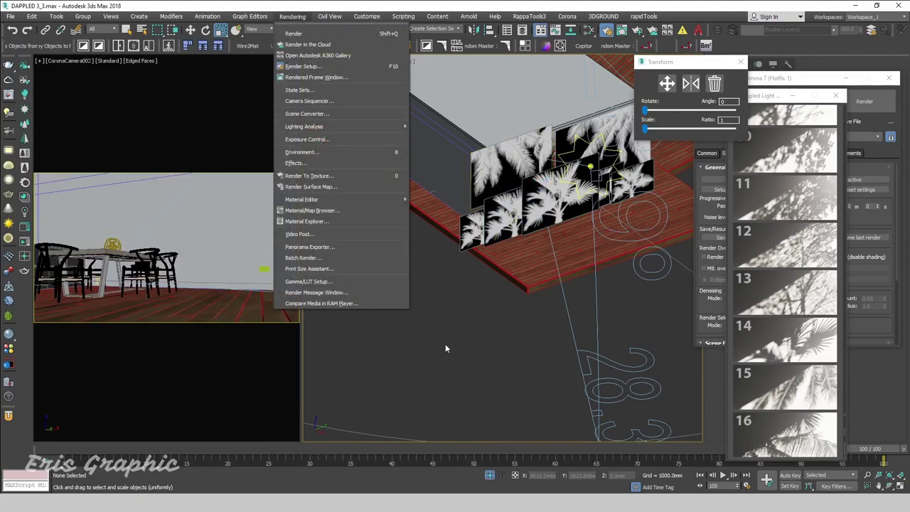
{"action": "left_click", "coordinate": [446, 342]}
{"action": "left_click", "coordinate": [293, 16]}
{"action": "left_click", "coordinate": [320, 69]}
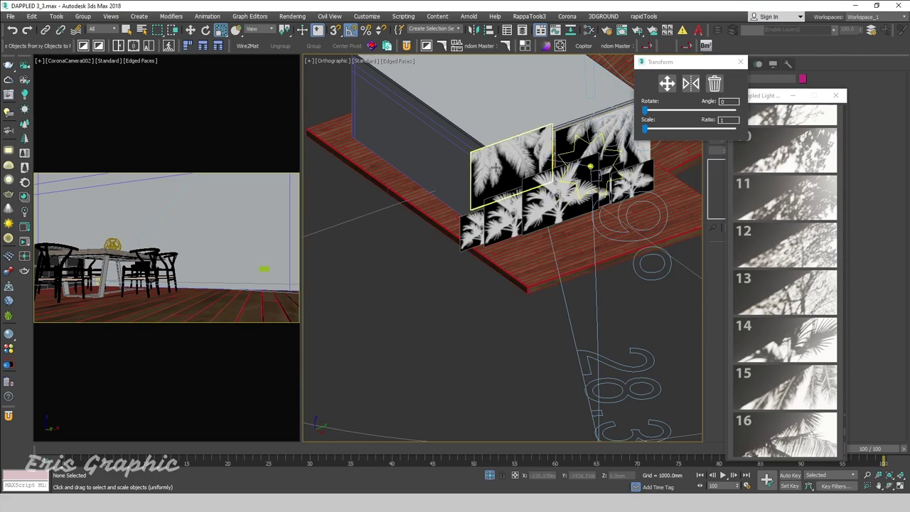
- In Render Setup, set denoising to Corona High Quality and the pass limit to 20
{"action": "left_click", "coordinate": [286, 16]}
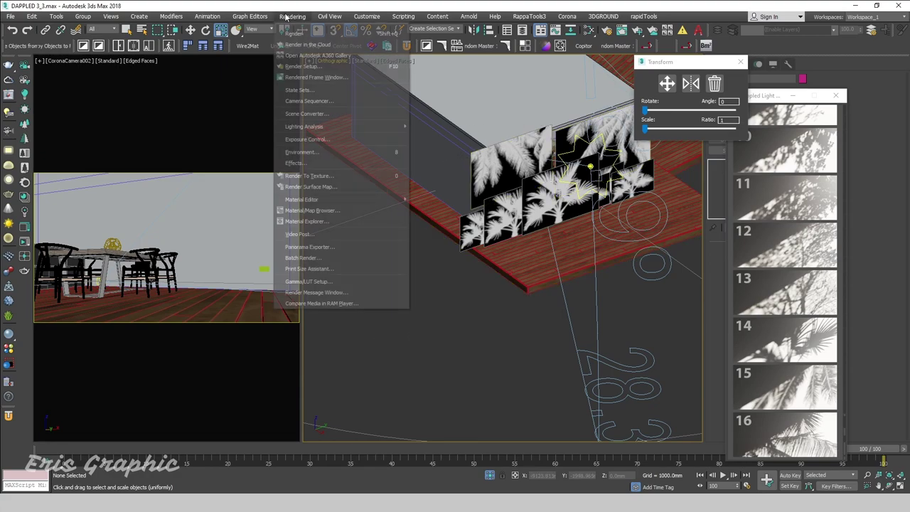
{"action": "left_click", "coordinate": [304, 69]}
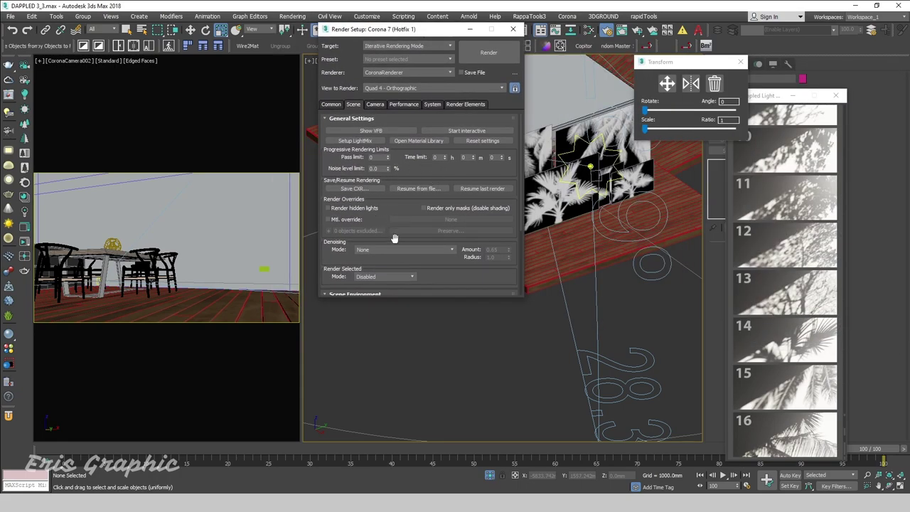
{"action": "left_click", "coordinate": [396, 250]}
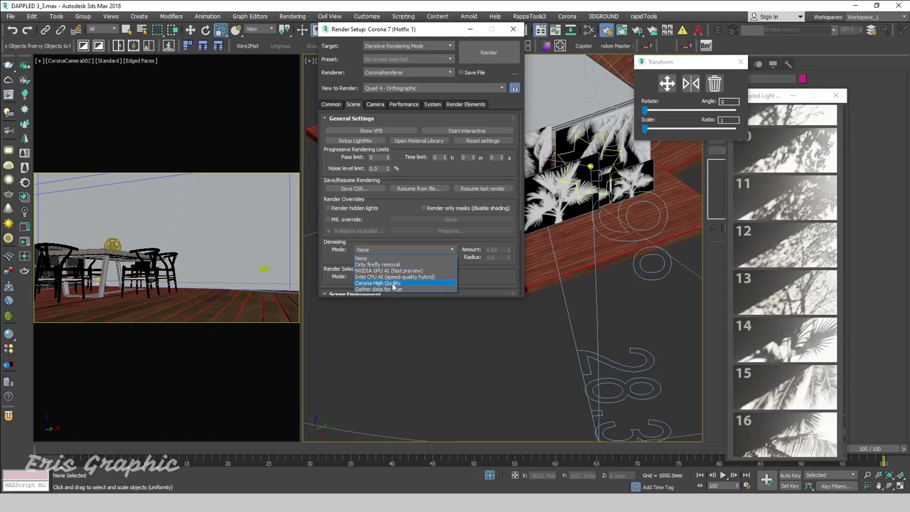
{"action": "left_click", "coordinate": [393, 283]}
{"action": "left_click", "coordinate": [377, 157]}
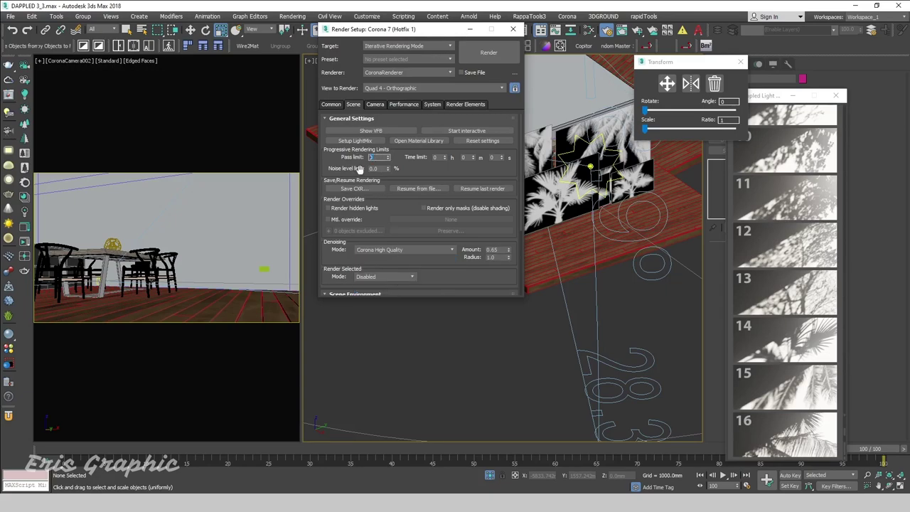
{"action": "type", "text": "0"}
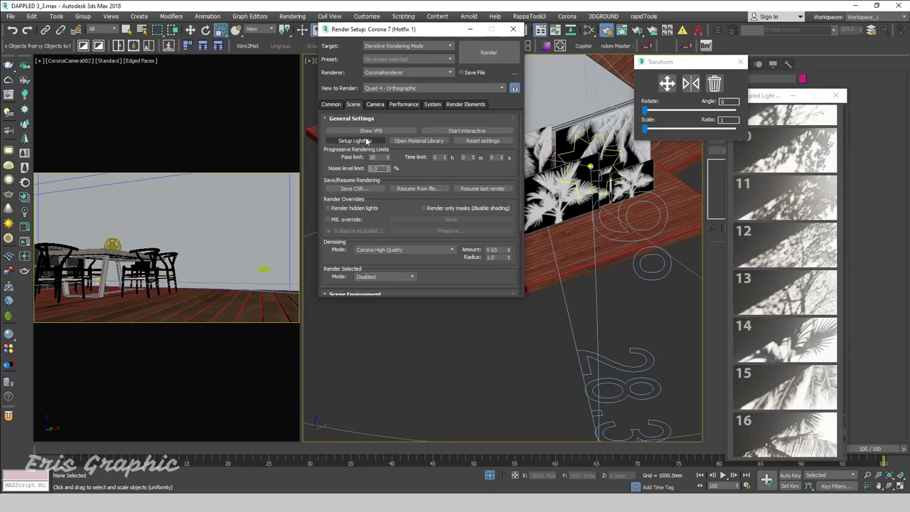
{"action": "left_click", "coordinate": [332, 105]}
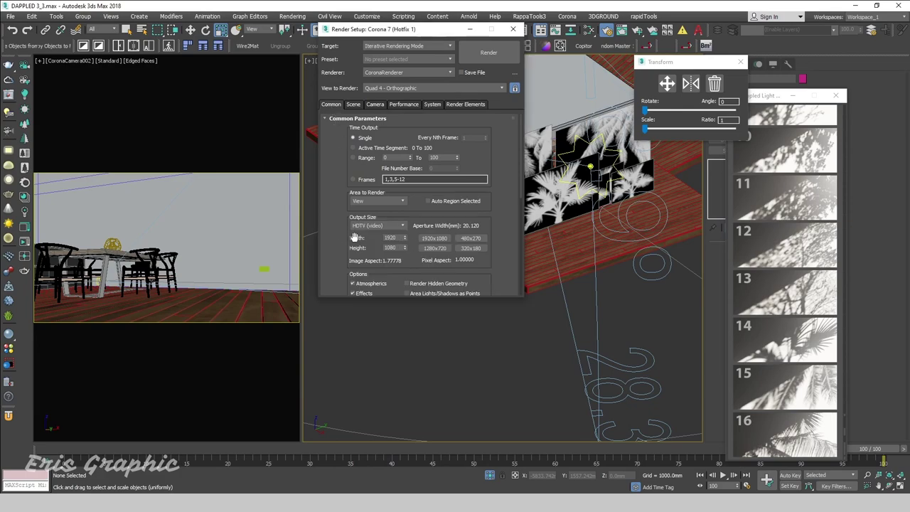
{"action": "left_click", "coordinate": [354, 105]}
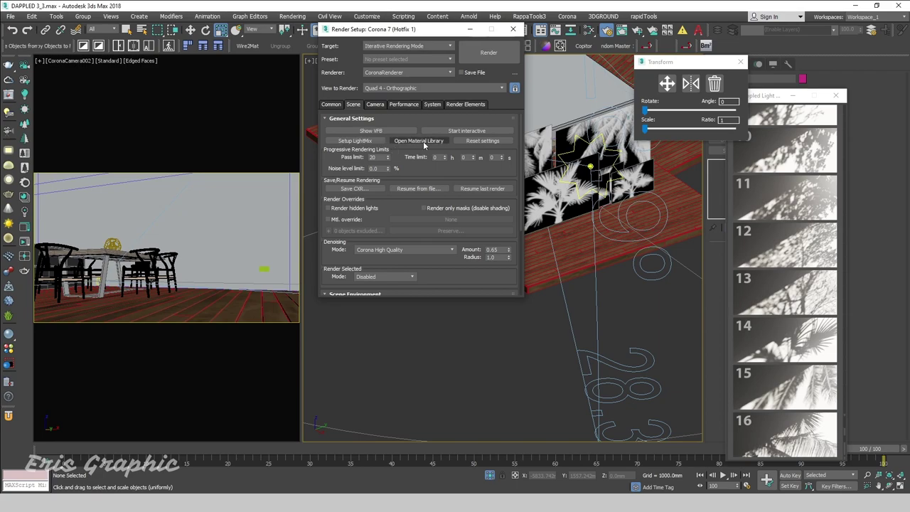
- Generate the LightMix layers, close Render Setup, and maximize the camera view
{"action": "left_click", "coordinate": [363, 142]}
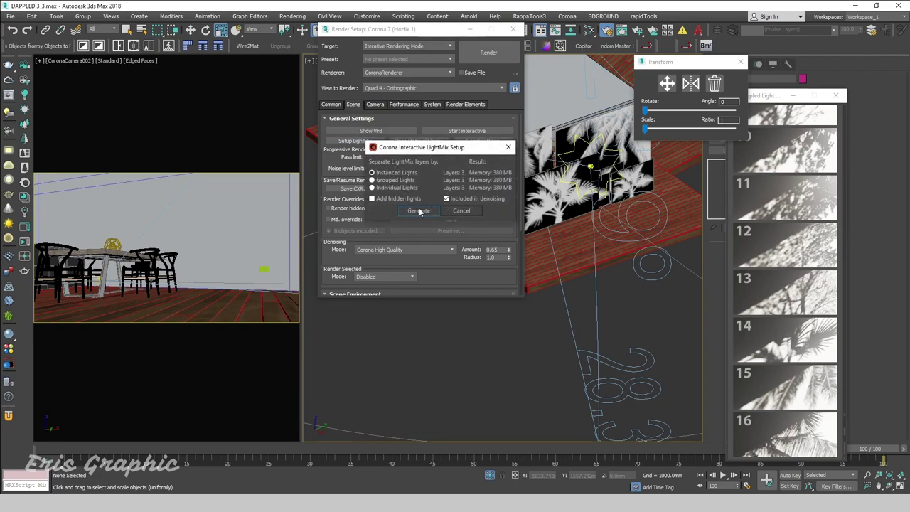
{"action": "left_click", "coordinate": [419, 211]}
{"action": "left_click", "coordinate": [469, 29]}
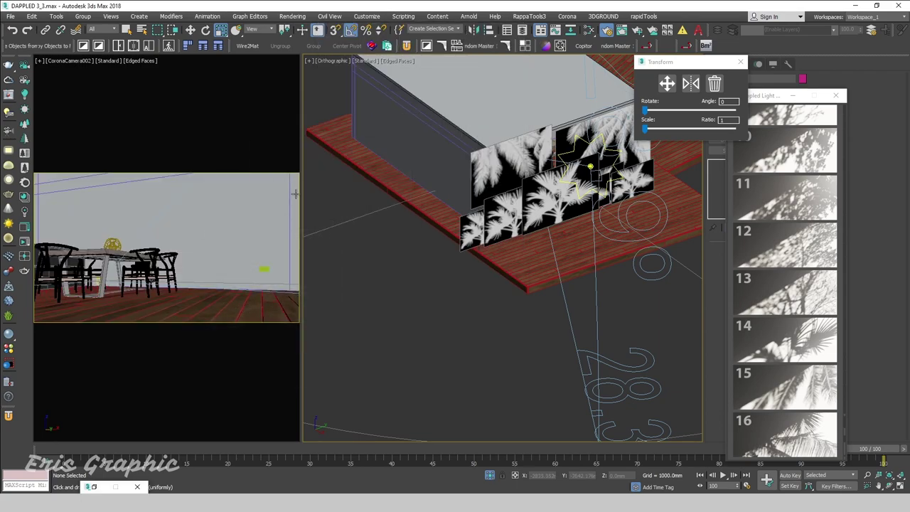
{"action": "left_click", "coordinate": [261, 212]}
{"action": "key", "text": "alt+w"}
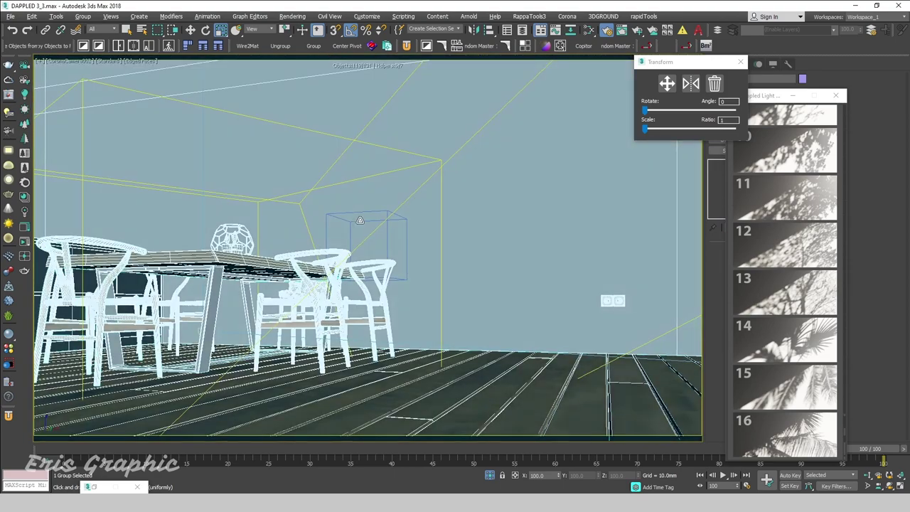
- Render CoronaCamera002 at 1920×1080, then maximize the frame buffer and zoom in to inspect
{"action": "left_click_drag", "start_coordinate": [677, 63], "coordinate": [811, 80]}
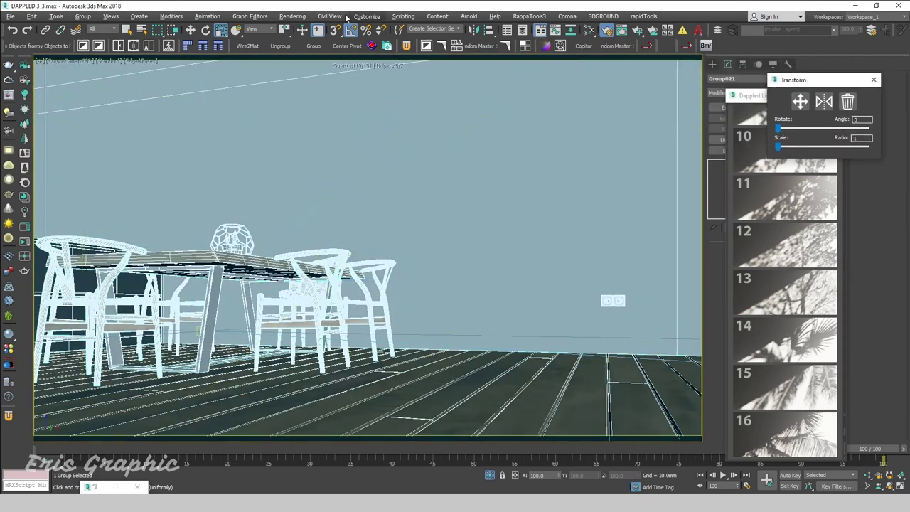
{"action": "left_click", "coordinate": [293, 16]}
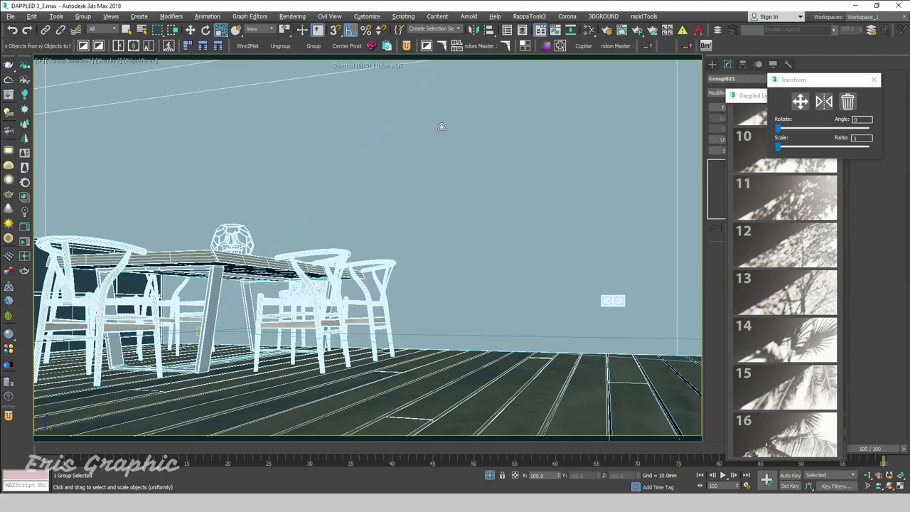
{"action": "key", "text": "F10"}
{"action": "left_click", "coordinate": [506, 63]}
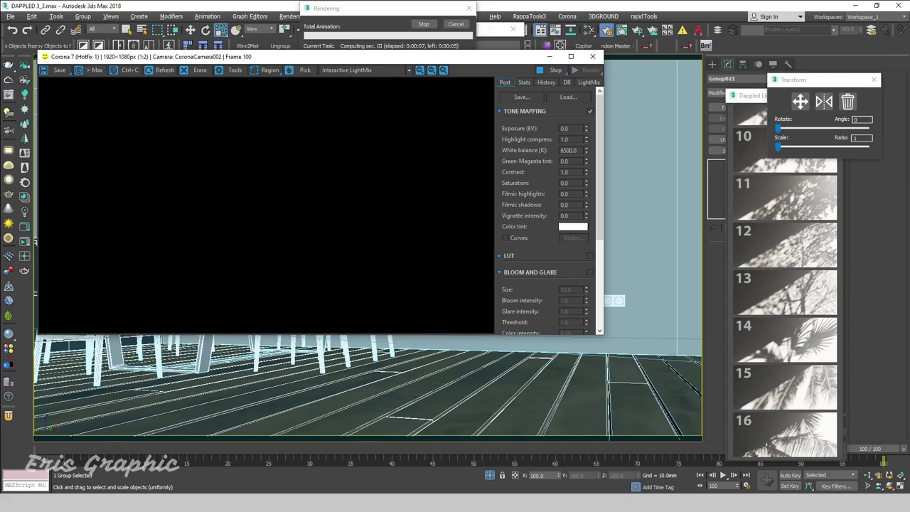
{"action": "left_click_drag", "start_coordinate": [429, 62], "coordinate": [536, 76]}
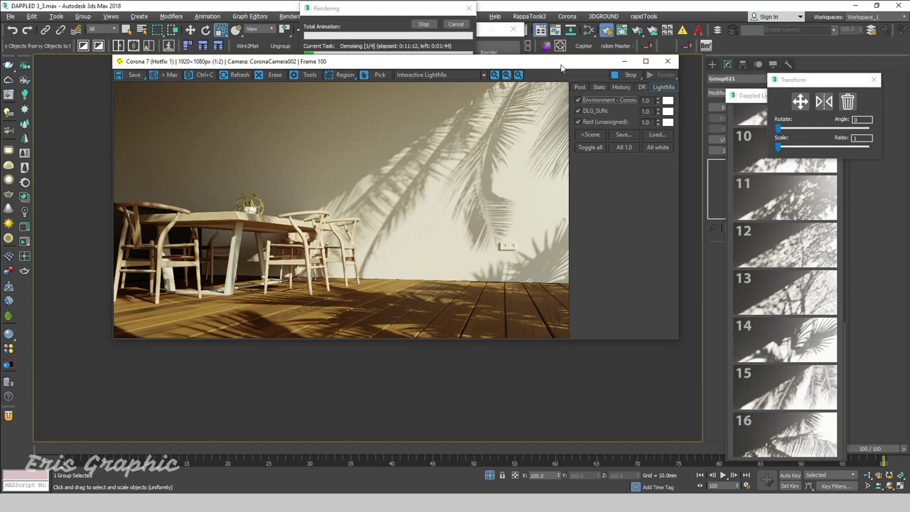
{"action": "left_click_drag", "start_coordinate": [561, 67], "coordinate": [566, 38]}
{"action": "left_click", "coordinate": [660, 33]}
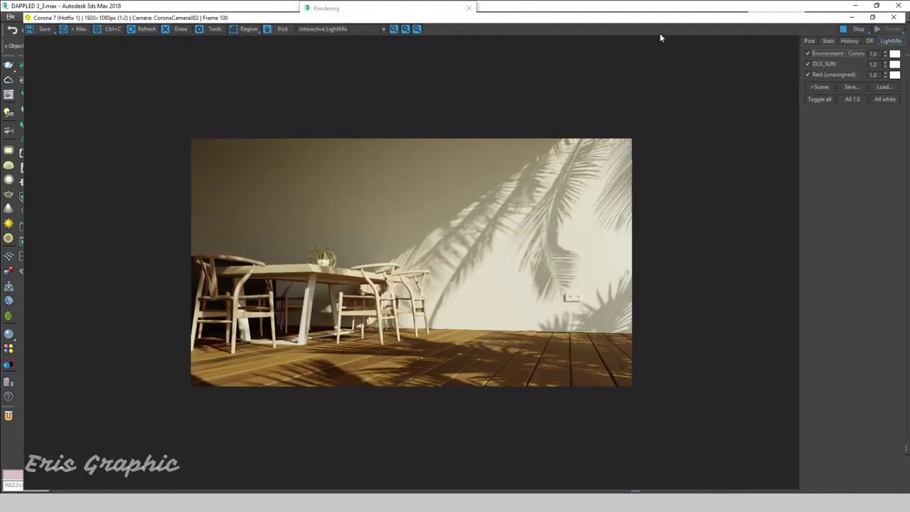
{"action": "scroll", "coordinate": [703, 148], "scroll_direction": "up", "scroll_amount": 1}
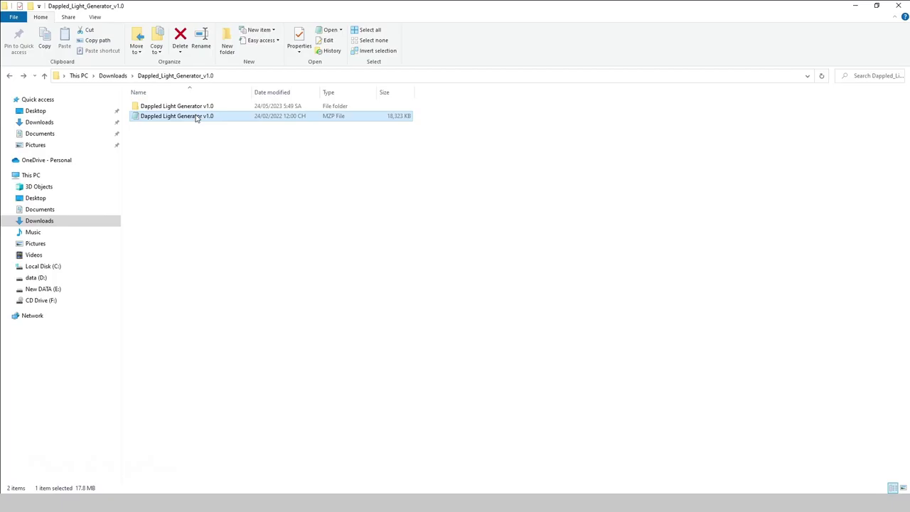
- Copy the Dappled Light Generator v1.0 MZP file from Downloads
{"action": "right_click", "coordinate": [197, 116]}
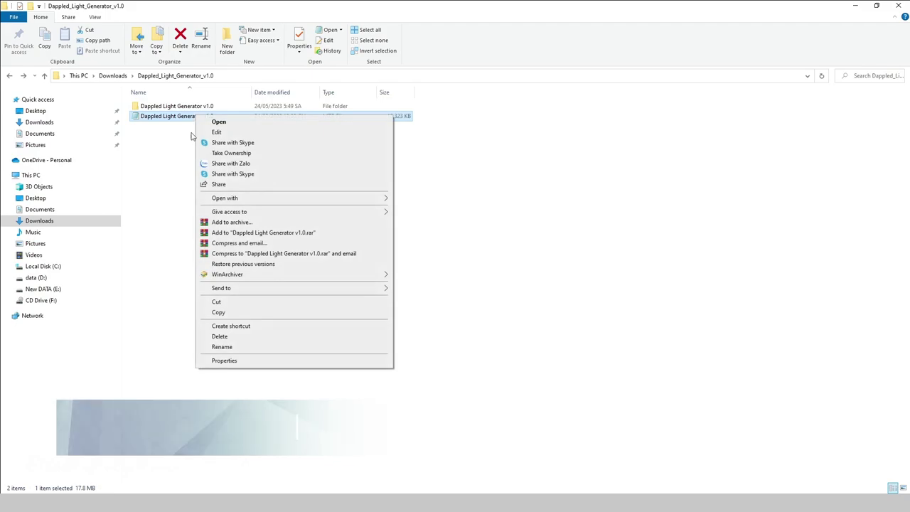
{"action": "left_click", "coordinate": [226, 313]}
{"action": "left_click", "coordinate": [272, 248]}
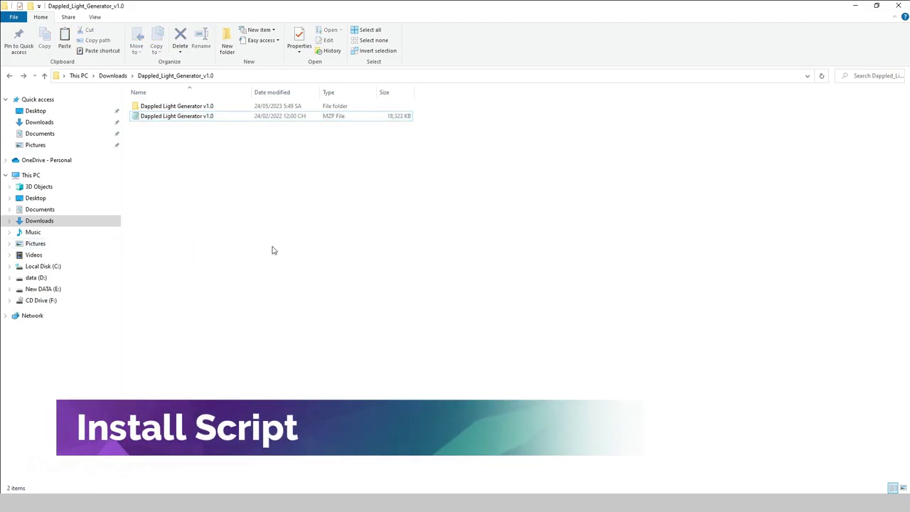
- Paste the file into C:\Program Files\Autodesk\3ds Max 2018\scripts
{"action": "left_click", "coordinate": [107, 266]}
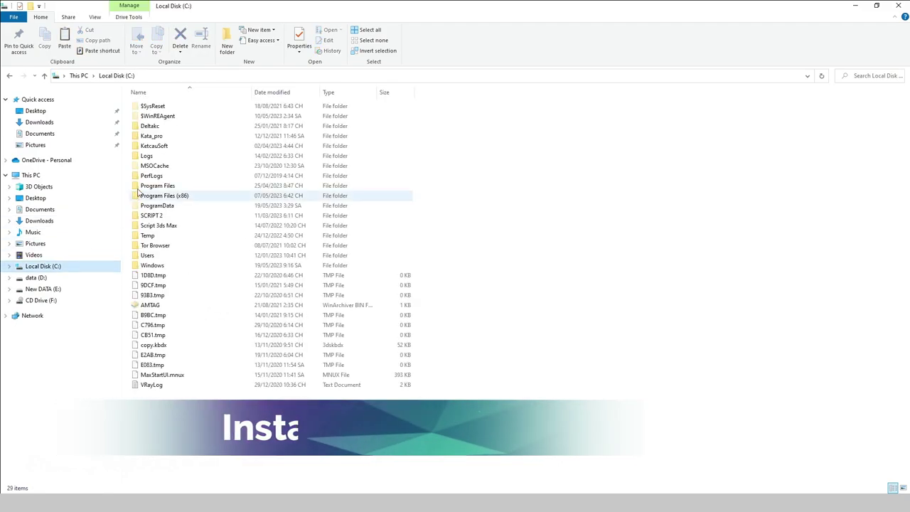
{"action": "left_click", "coordinate": [165, 185]}
{"action": "double_click", "coordinate": [164, 185]}
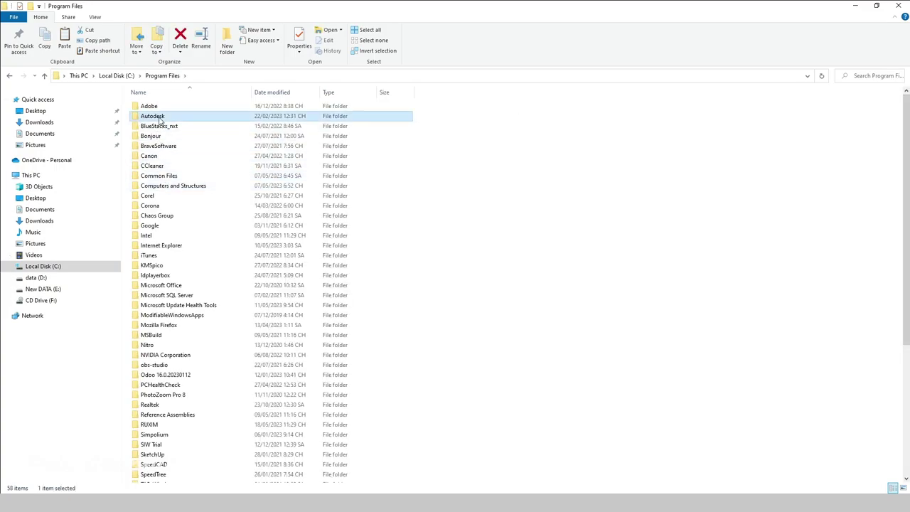
{"action": "double_click", "coordinate": [160, 116]}
{"action": "double_click", "coordinate": [171, 108]}
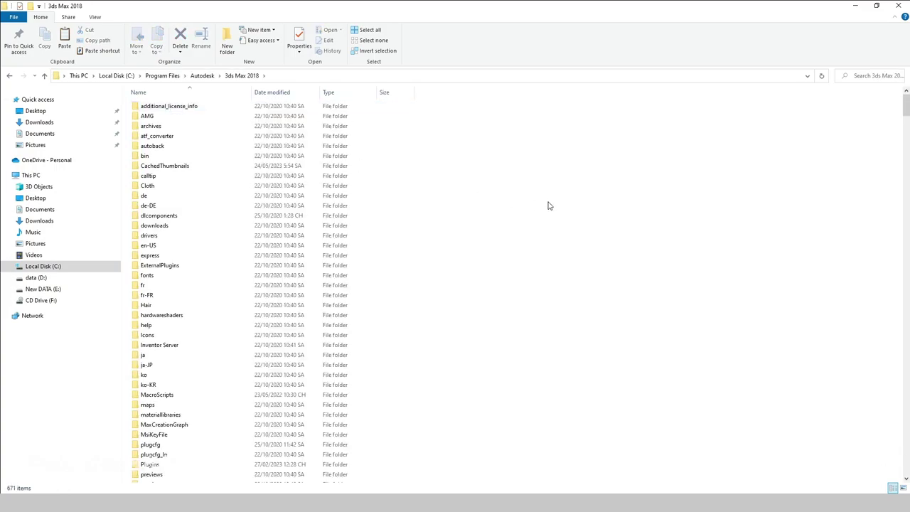
{"action": "scroll", "coordinate": [552, 210], "scroll_direction": "down", "scroll_amount": 4}
{"action": "scroll", "coordinate": [556, 214], "scroll_direction": "down", "scroll_amount": 7}
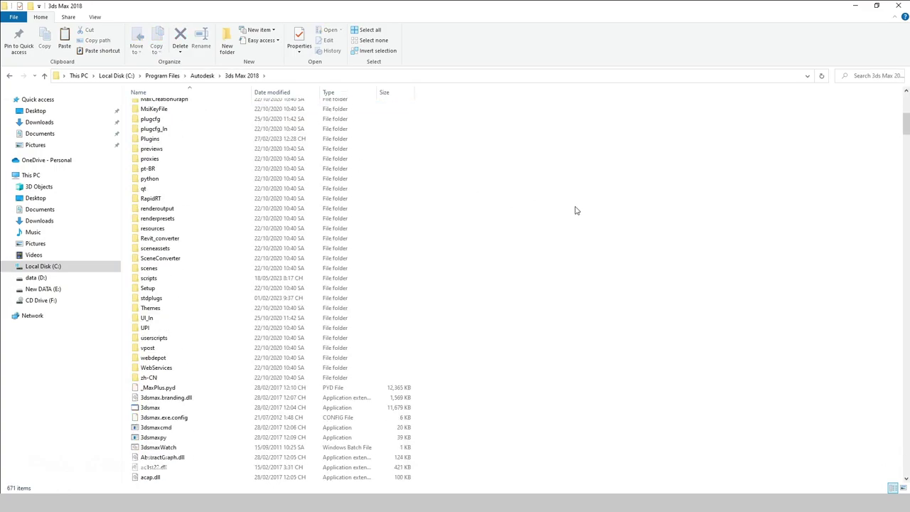
{"action": "double_click", "coordinate": [203, 278]}
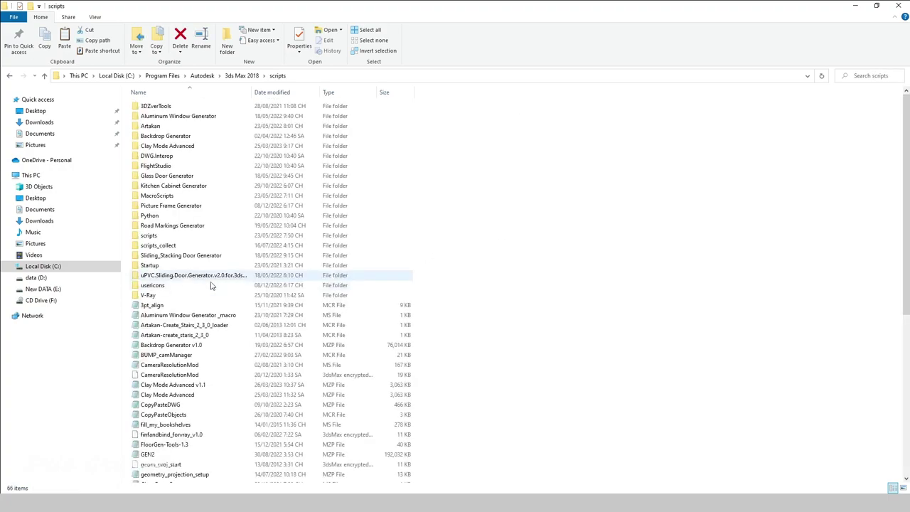
{"action": "right_click", "coordinate": [617, 292]}
{"action": "left_click", "coordinate": [640, 358]}
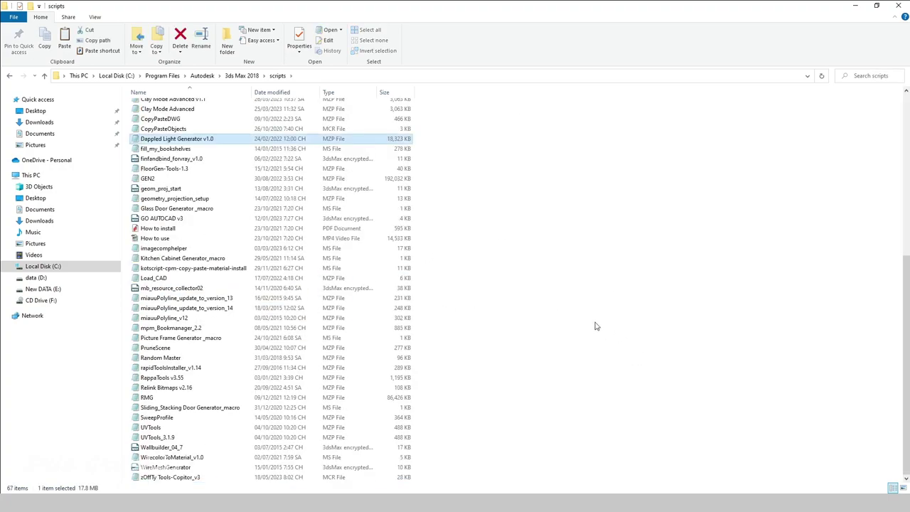
{"action": "left_click", "coordinate": [587, 293]}
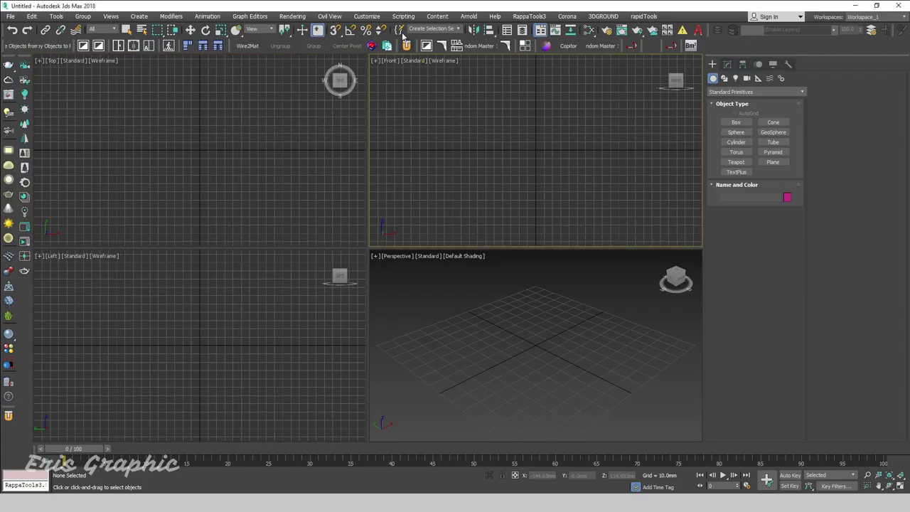
- Run the Dappled Light Generator v1.0 script and dismiss the Message.mse fileIn error
{"action": "left_click", "coordinate": [403, 17]}
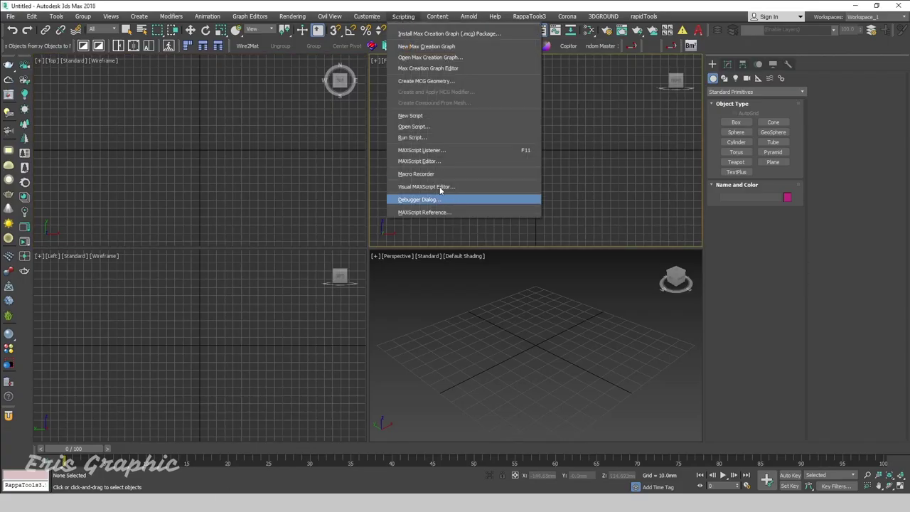
{"action": "left_click", "coordinate": [421, 140]}
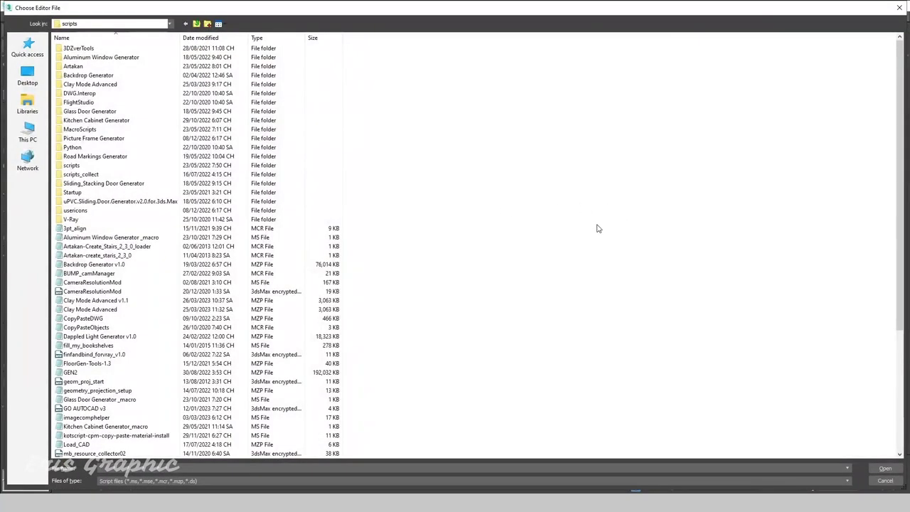
{"action": "type", "text": "d"}
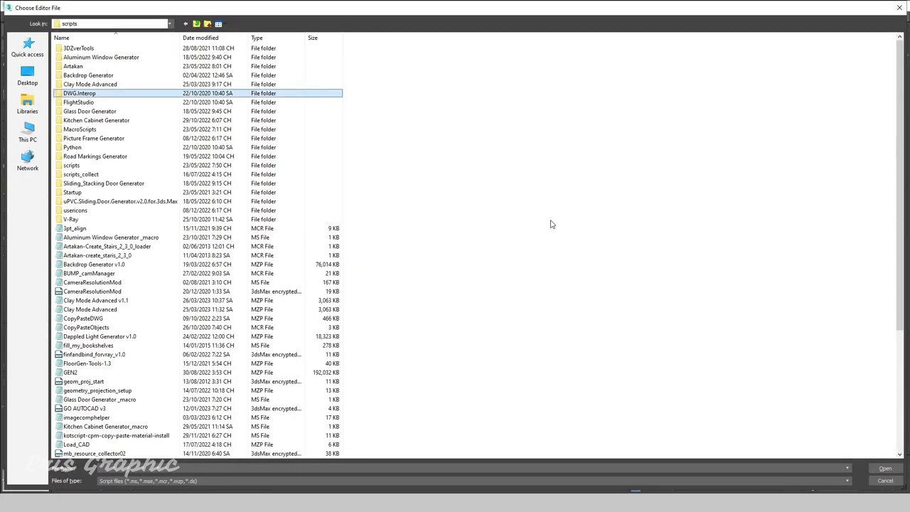
{"action": "type", "text": "appled Light Generator v1.0"}
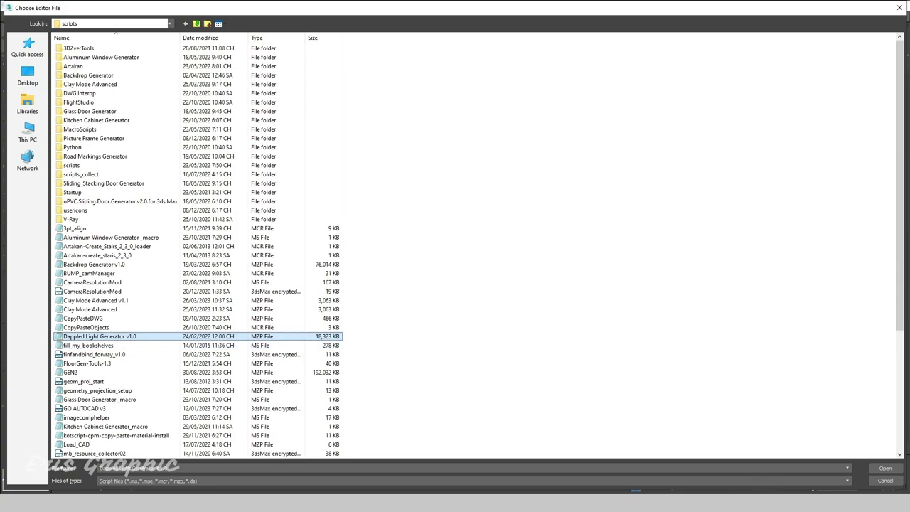
{"action": "left_click", "coordinate": [885, 469]}
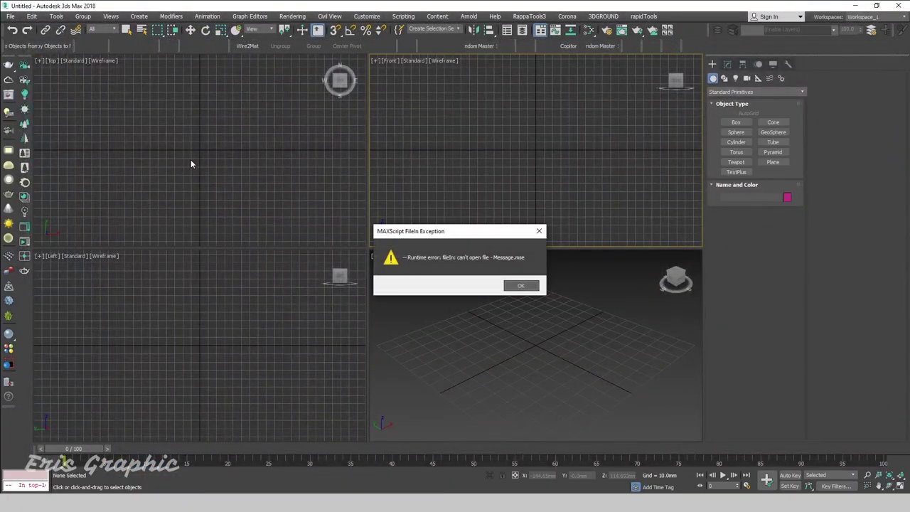
{"action": "left_click", "coordinate": [521, 286]}
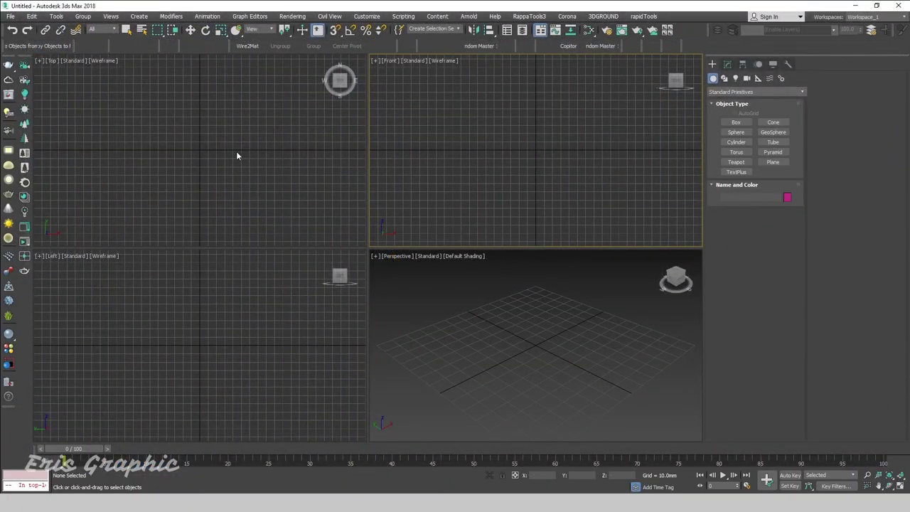
- Show All Commands on the Toolbars tab of Customize User Interface
{"action": "left_click", "coordinate": [196, 146]}
{"action": "left_click", "coordinate": [489, 169]}
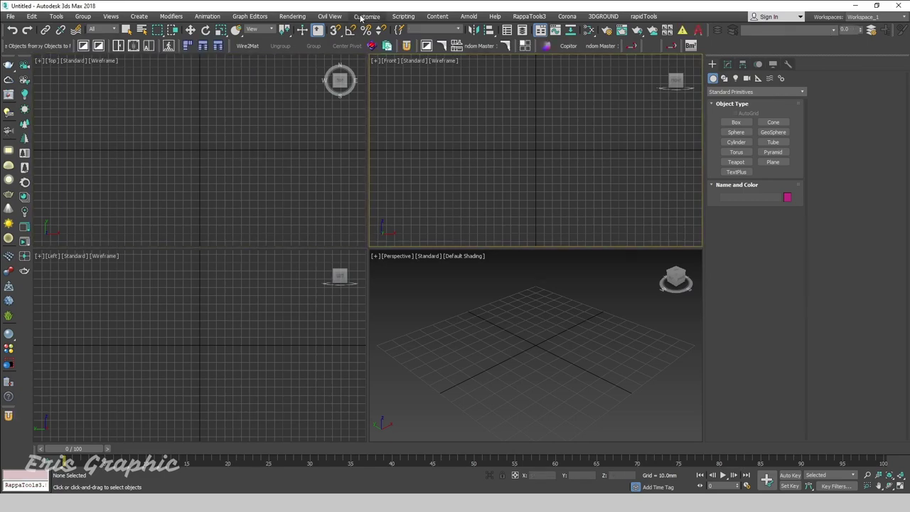
{"action": "left_click", "coordinate": [367, 16]}
{"action": "left_click", "coordinate": [382, 43]}
{"action": "left_click", "coordinate": [330, 138]}
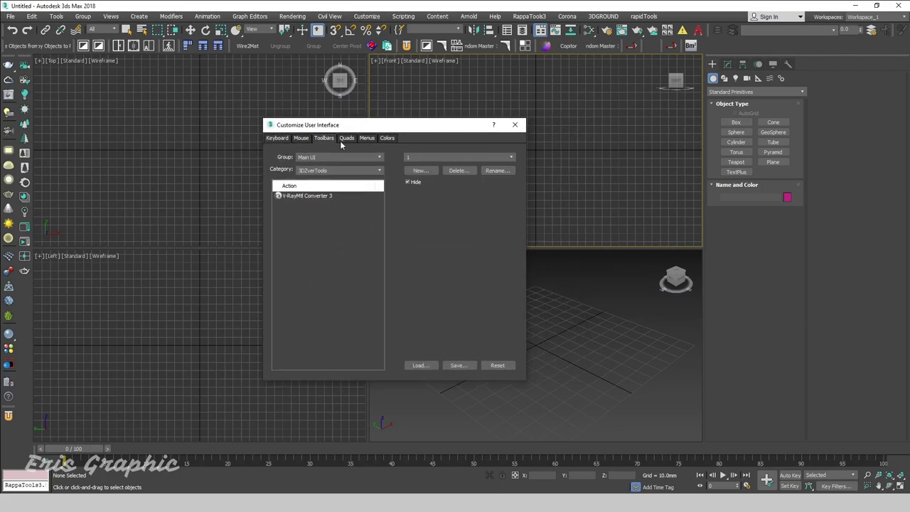
{"action": "left_click", "coordinate": [337, 170]}
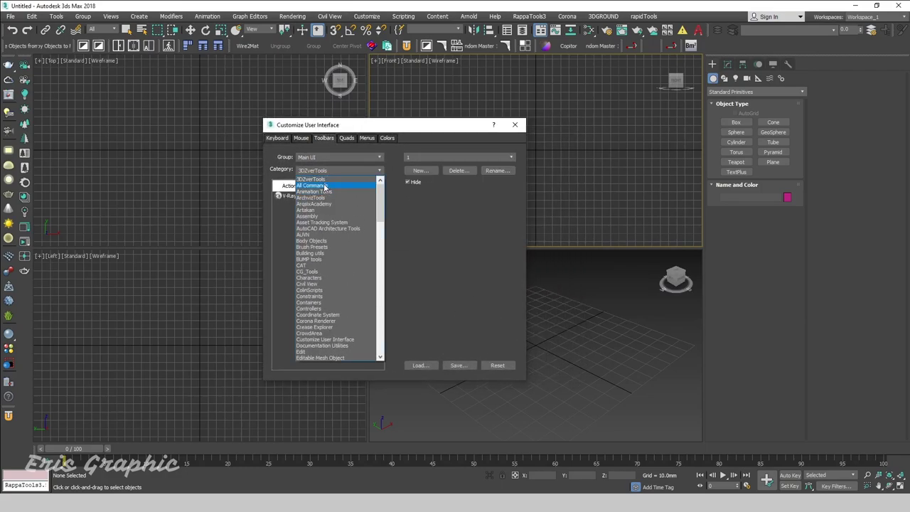
{"action": "left_click", "coordinate": [324, 186]}
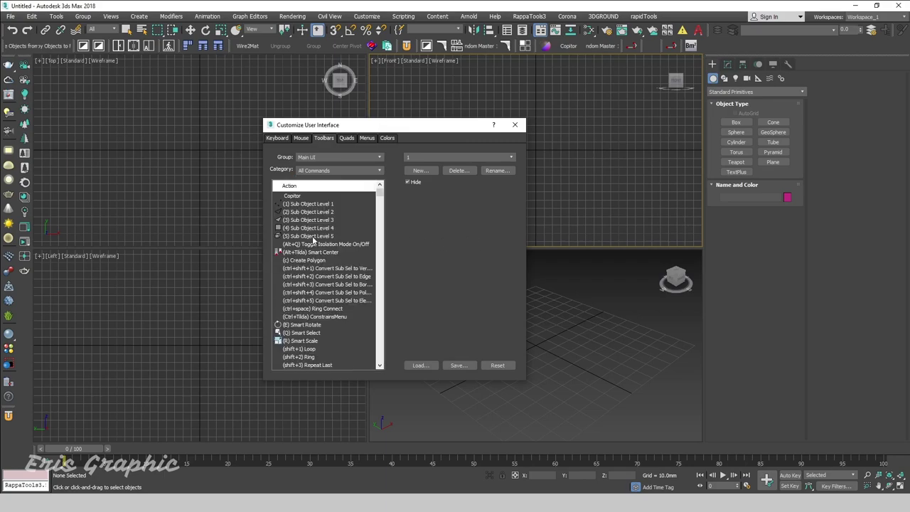
- Drag the Dappled Light Generator command onto the main toolbar and close the dialog
{"action": "left_click", "coordinate": [314, 234]}
{"action": "key", "text": "d"}
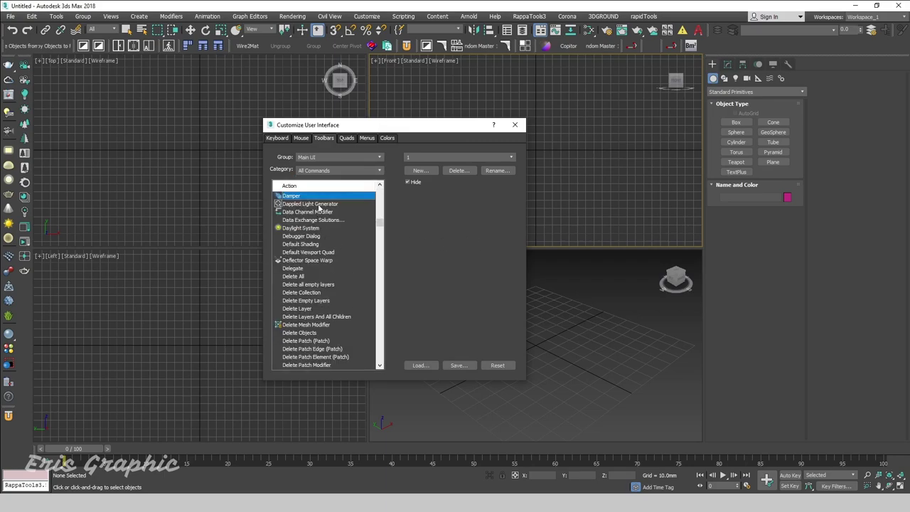
{"action": "left_click", "coordinate": [320, 206]}
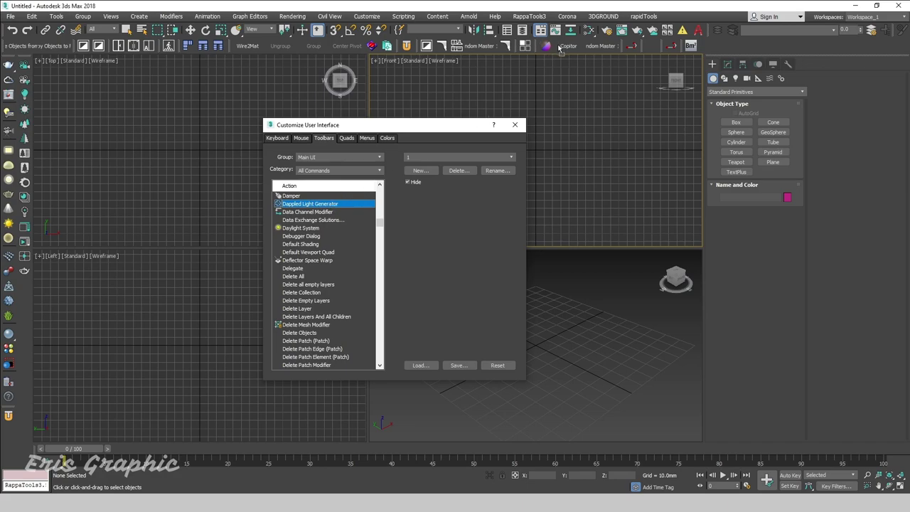
{"action": "left_click_drag", "start_coordinate": [560, 49], "coordinate": [561, 46]}
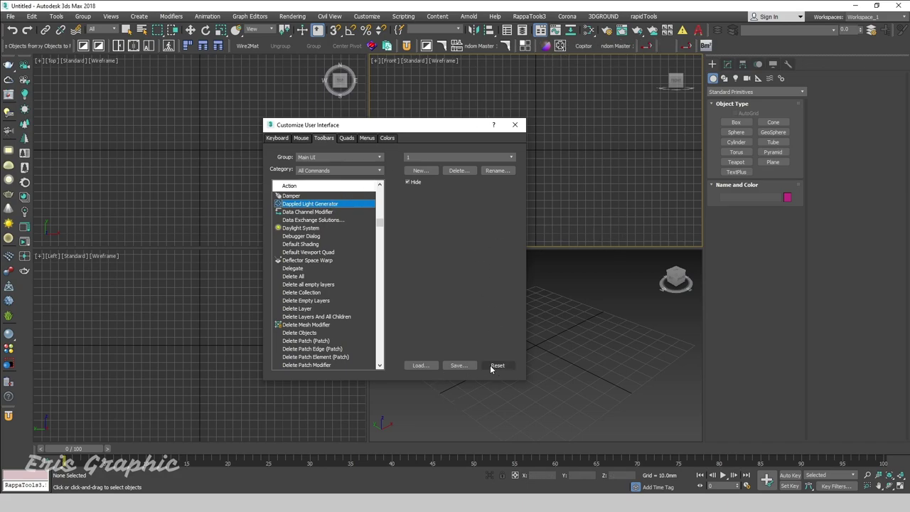
{"action": "left_click", "coordinate": [516, 127]}
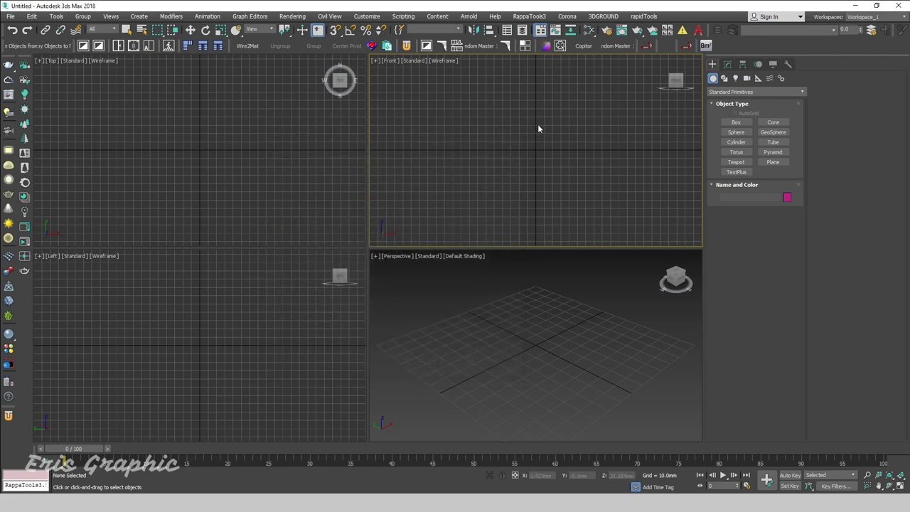
- Launch Dappled Light Generator from the toolbar and dismiss the renderer compatibility warning
{"action": "left_click", "coordinate": [233, 179]}
{"action": "left_click", "coordinate": [561, 46]}
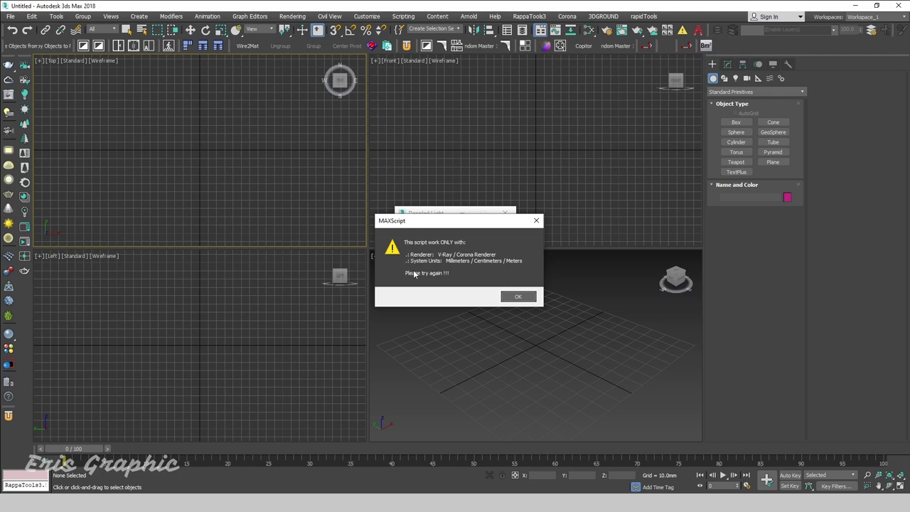
{"action": "left_click", "coordinate": [523, 297]}
{"action": "left_click", "coordinate": [503, 108]}
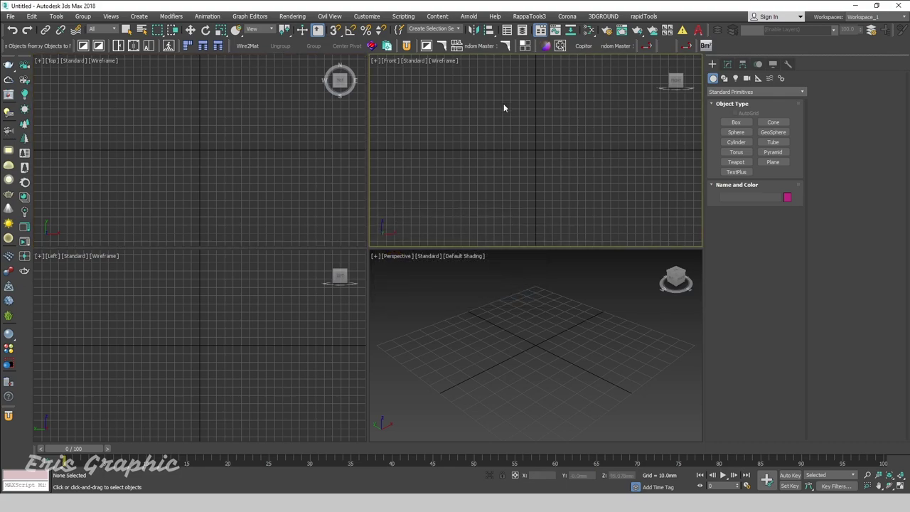
- Set the renderer to CoronaRenderer in Render Setup and relaunch Dappled Light Generator
{"action": "left_click", "coordinate": [293, 16]}
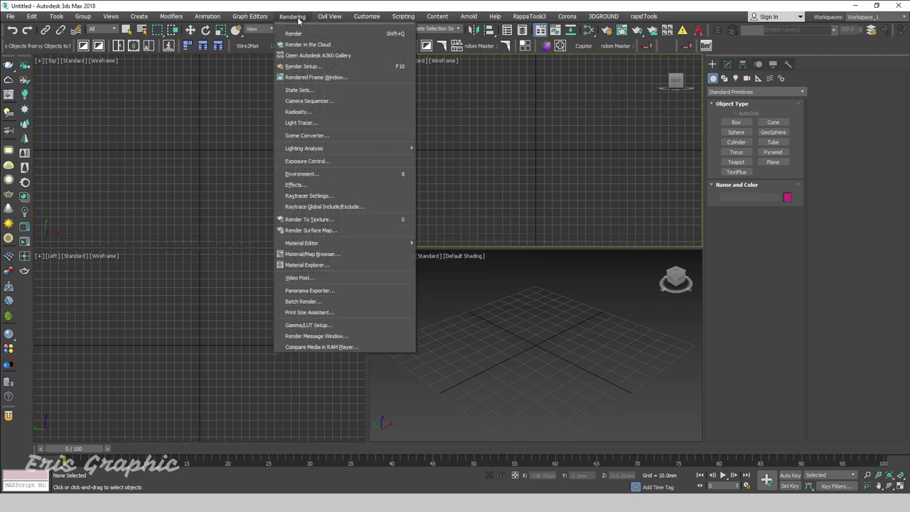
{"action": "left_click", "coordinate": [301, 67]}
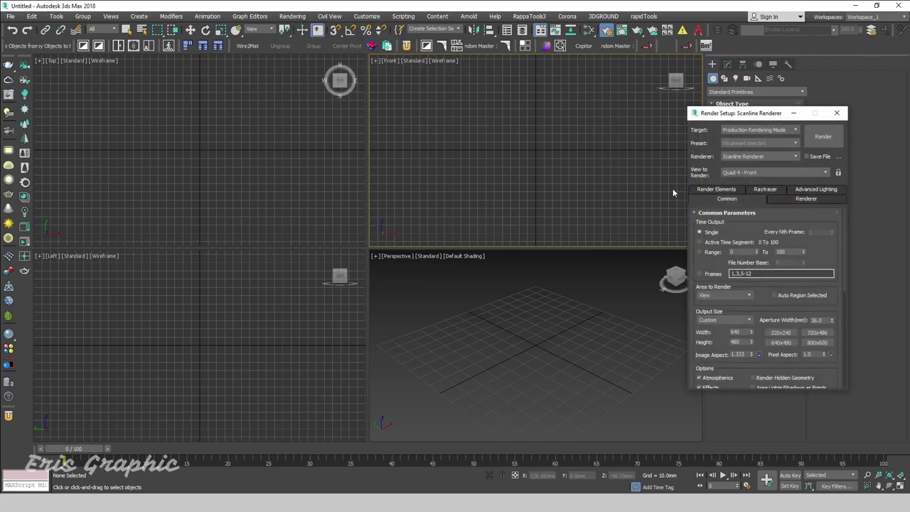
{"action": "left_click_drag", "start_coordinate": [704, 117], "coordinate": [245, 80]}
{"action": "left_click", "coordinate": [277, 120]}
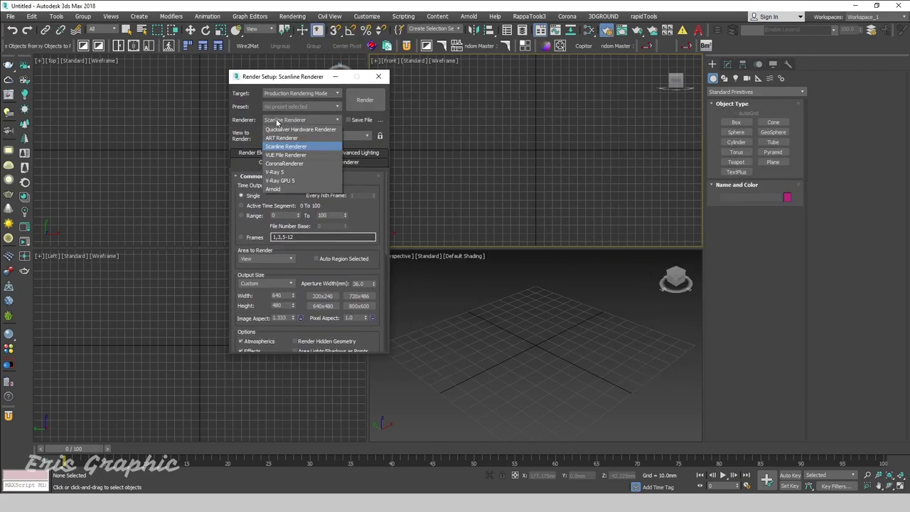
{"action": "left_click", "coordinate": [282, 164]}
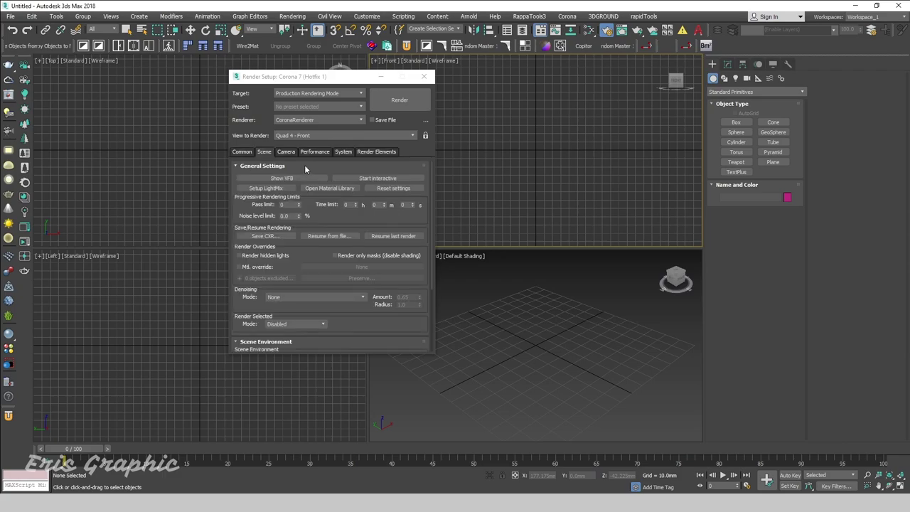
{"action": "left_click", "coordinate": [424, 76]}
{"action": "left_click", "coordinate": [561, 45]}
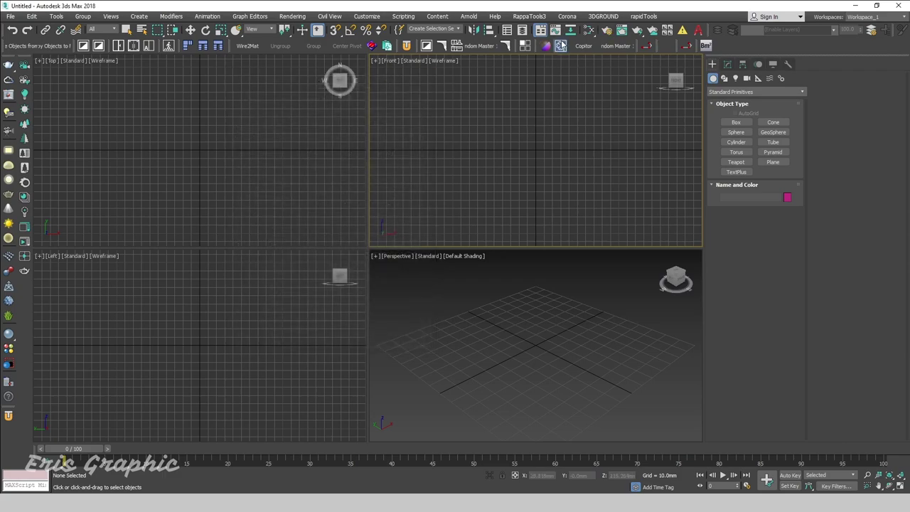
{"action": "left_click_drag", "start_coordinate": [492, 212], "coordinate": [487, 95]}
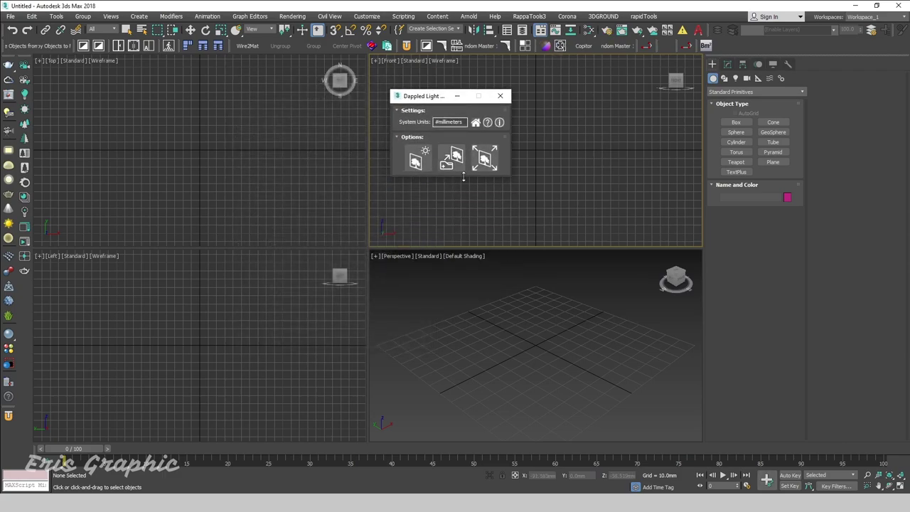
- Browse the Dappled Light Generator's Options, dappled light plane presets and custom maps panels
{"action": "left_click", "coordinate": [396, 137]}
{"action": "left_click", "coordinate": [396, 138]}
{"action": "left_click", "coordinate": [449, 121]}
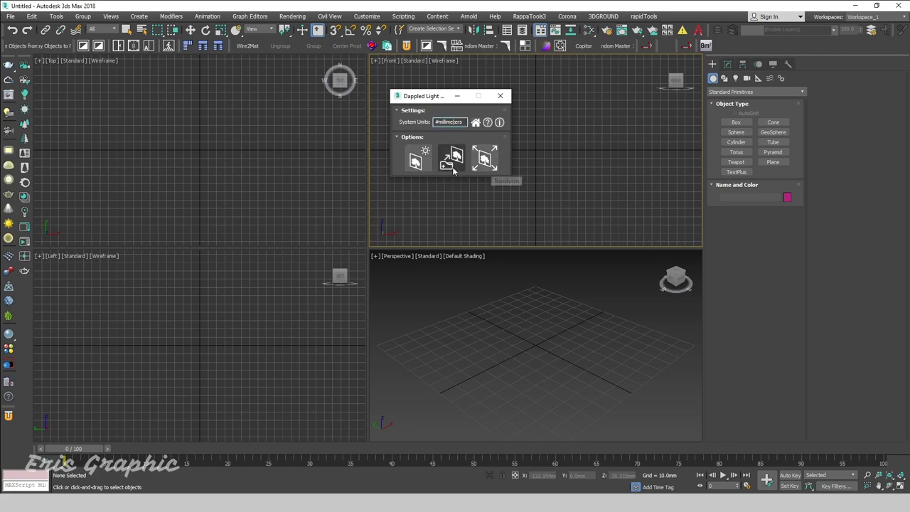
{"action": "left_click", "coordinate": [416, 159]}
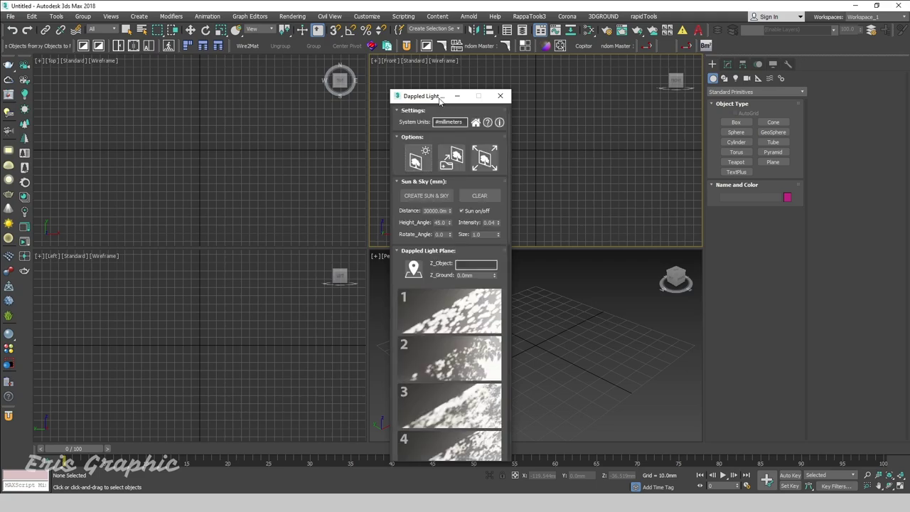
{"action": "left_click_drag", "start_coordinate": [438, 99], "coordinate": [513, 70]}
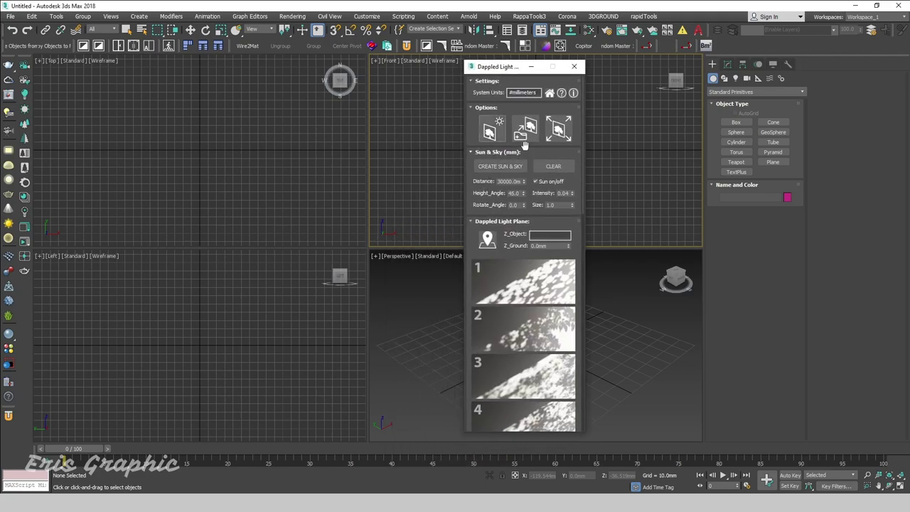
{"action": "left_click", "coordinate": [557, 128]}
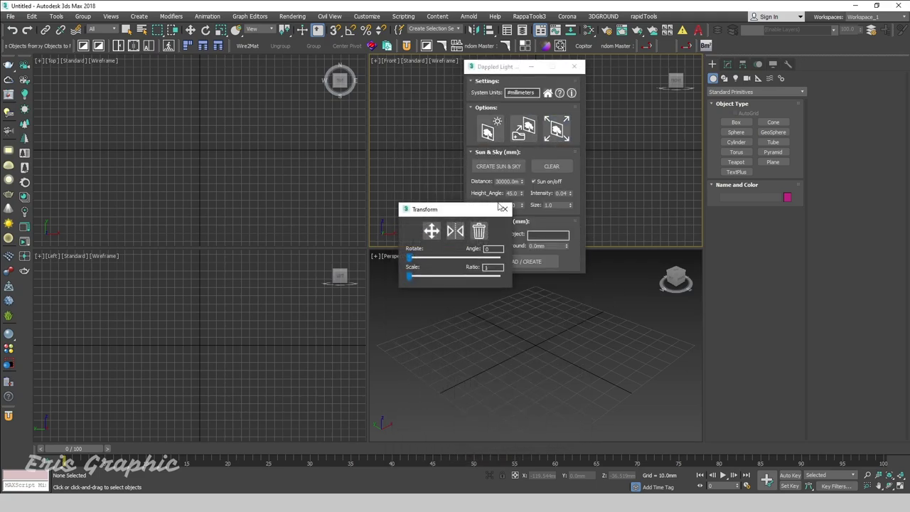
{"action": "left_click", "coordinate": [503, 208]}
{"action": "left_click", "coordinate": [491, 132]}
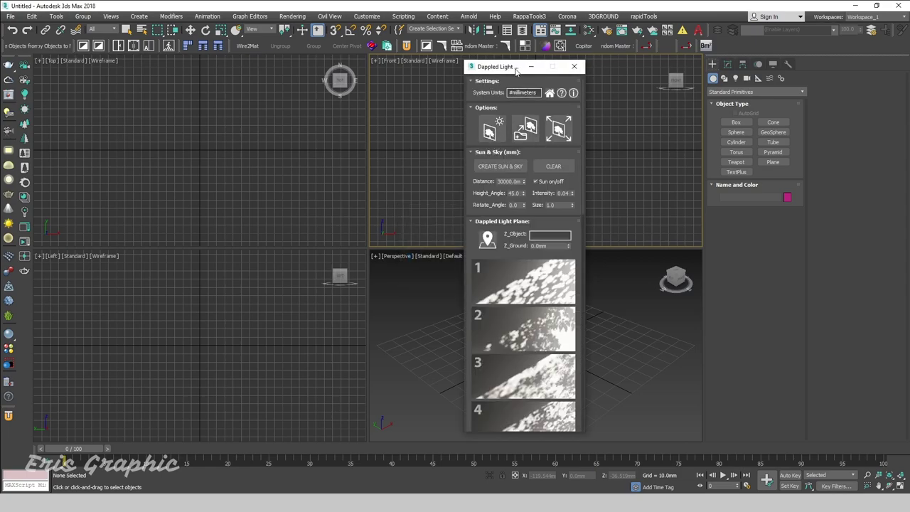
{"action": "left_click_drag", "start_coordinate": [519, 71], "coordinate": [549, 64]}
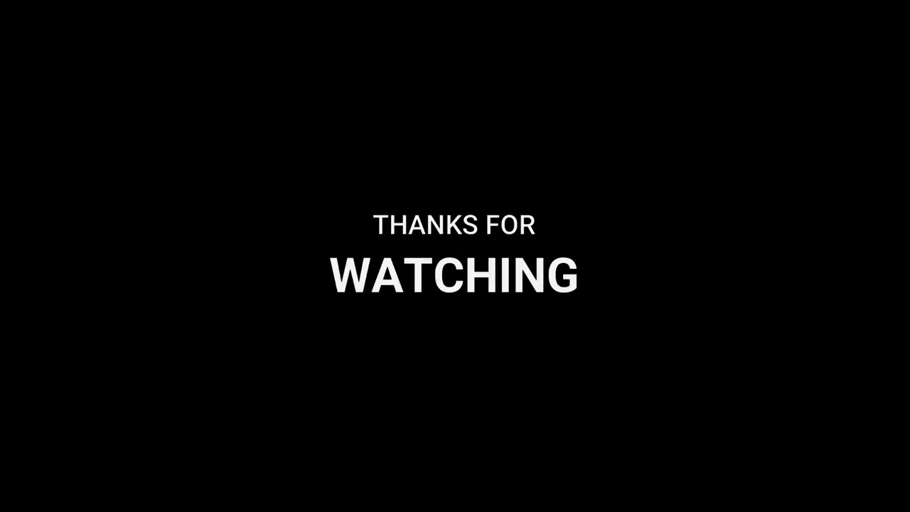